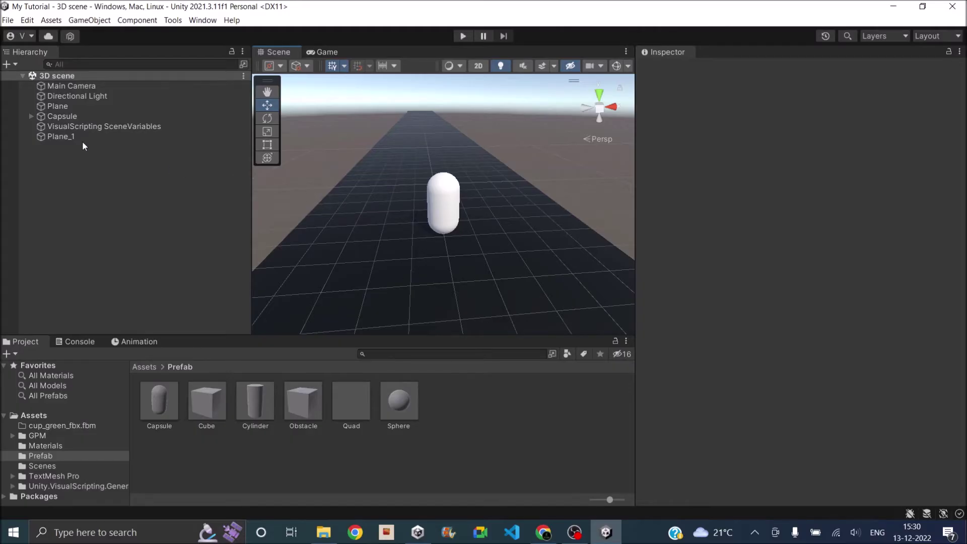
Step: Rename the Capsule object to Player
{"action": "left_click", "coordinate": [79, 117]}
{"action": "left_click", "coordinate": [724, 69]}
{"action": "type", "text": "Player"}
{"action": "key", "text": "Return"}
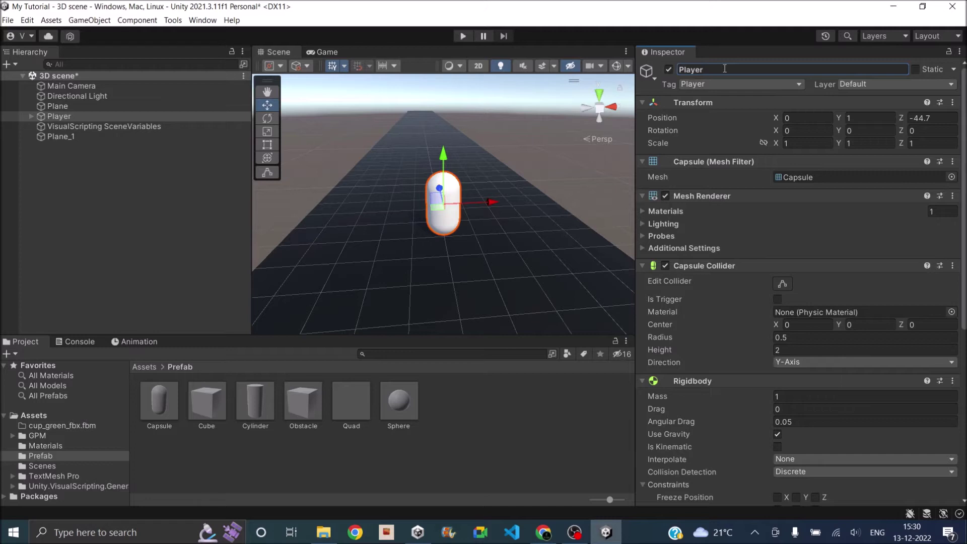
Step: Rename Plane to Ground and Plane_1 to Ground1
{"action": "left_click", "coordinate": [66, 107]}
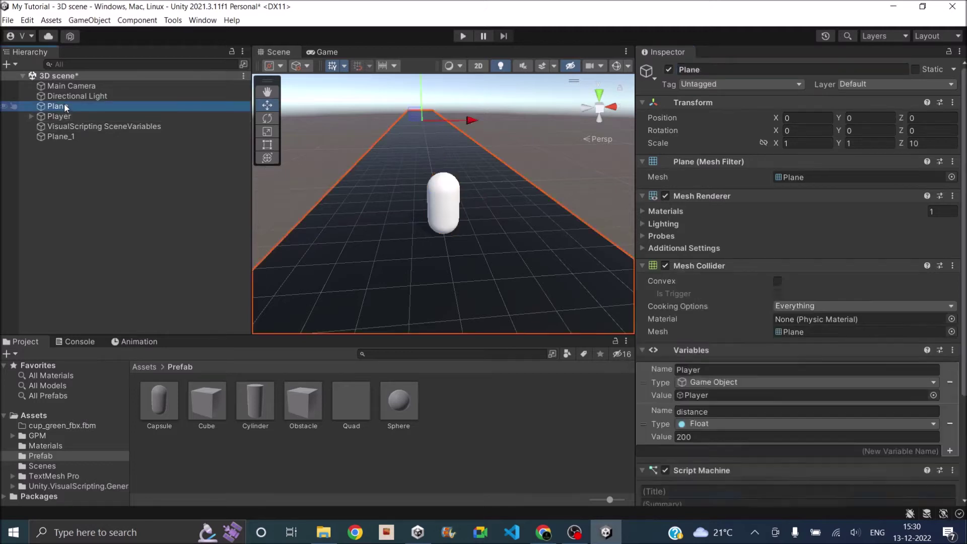
{"action": "left_click", "coordinate": [703, 71]}
{"action": "type", "text": "Ground"}
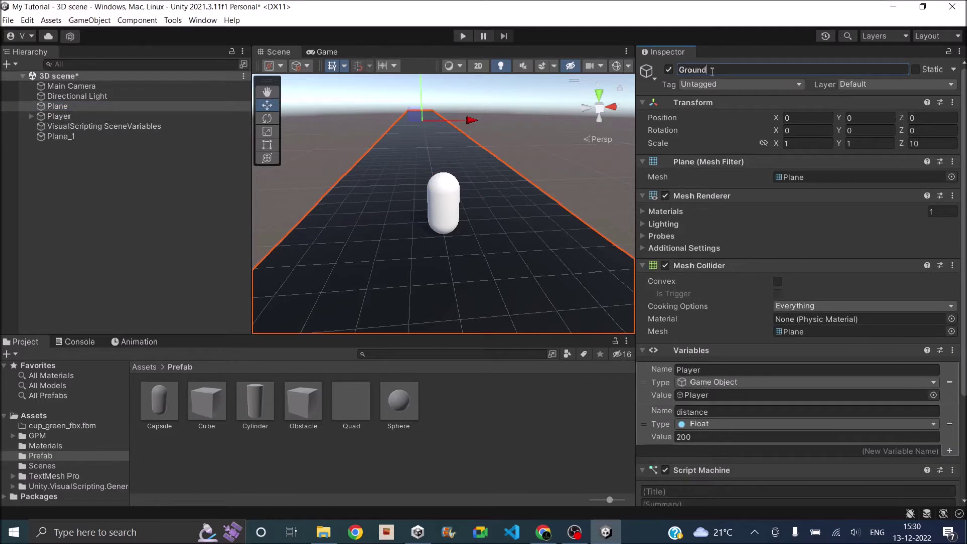
{"action": "key", "text": "Return"}
{"action": "left_click", "coordinate": [88, 137]}
{"action": "left_click", "coordinate": [736, 70]}
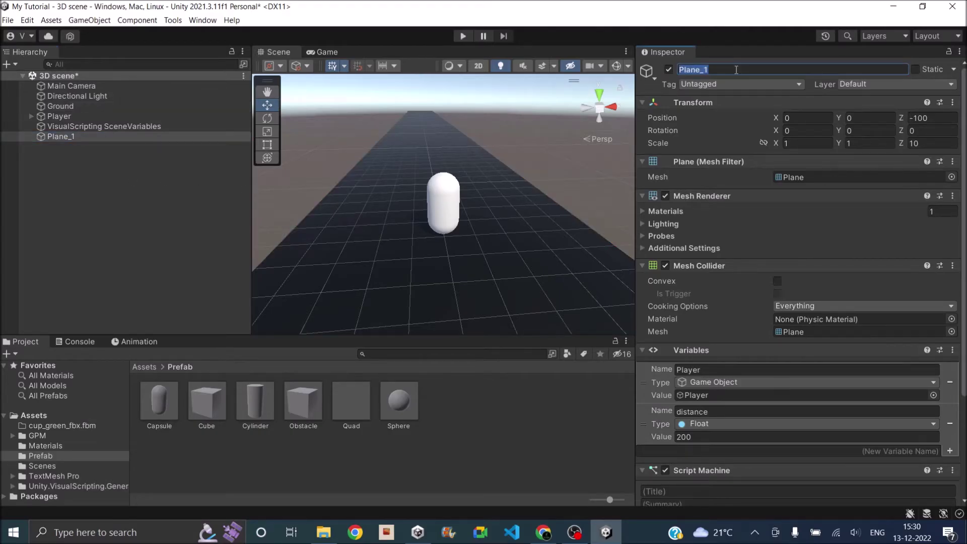
{"action": "type", "text": "Ground1"}
{"action": "key", "text": "Return"}
{"action": "left_click", "coordinate": [7, 65]}
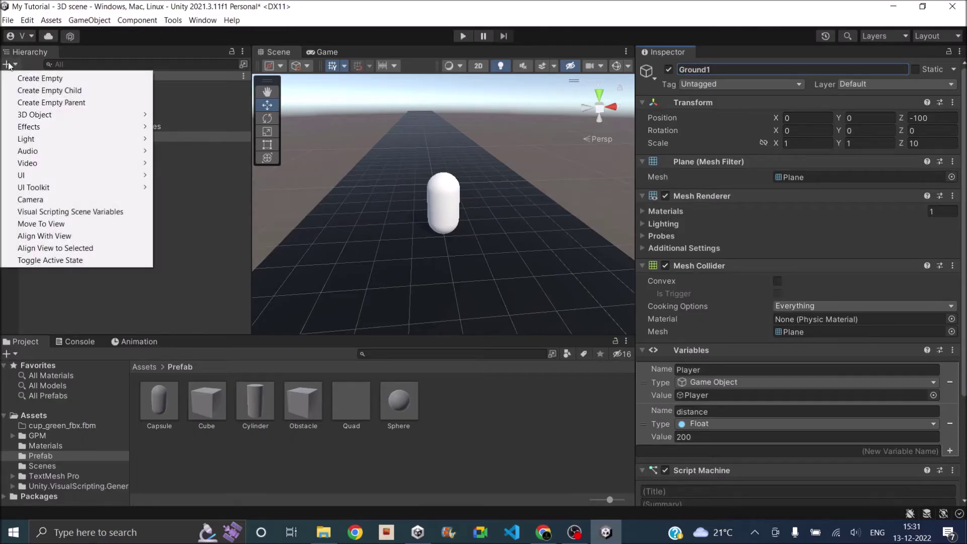
Step: Create a UI Panel on a new canvas and name it Start_Panel
{"action": "mouse_move", "coordinate": [59, 175]}
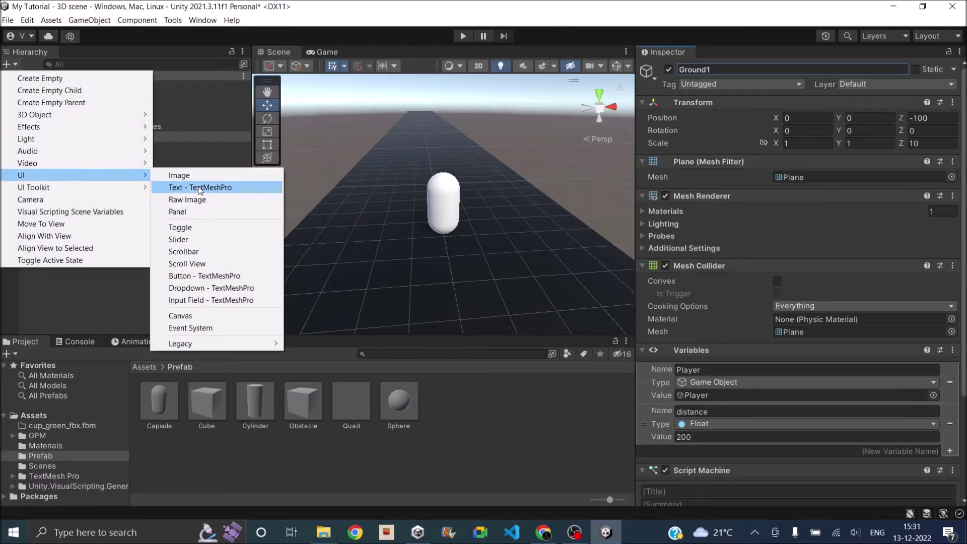
{"action": "left_click", "coordinate": [222, 212]}
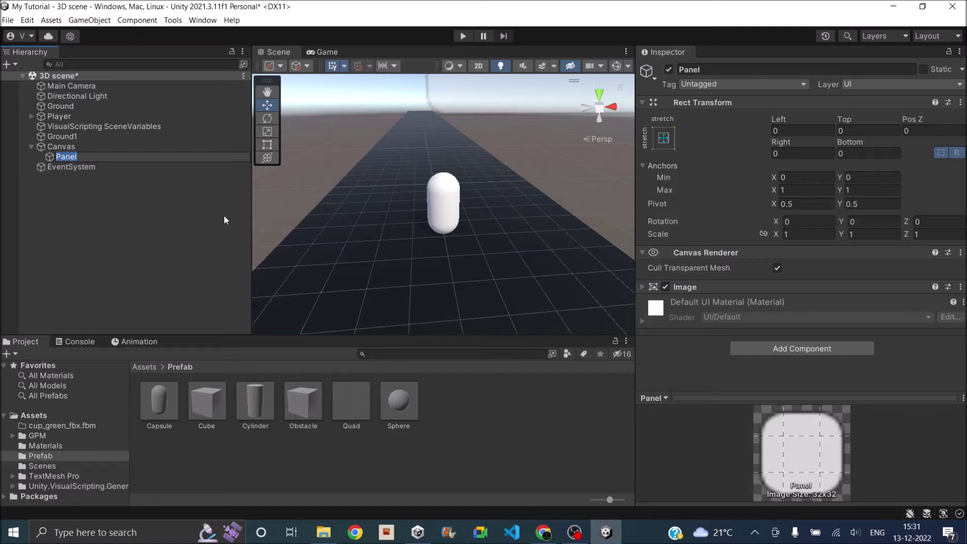
{"action": "left_click", "coordinate": [704, 72]}
{"action": "type", "text": "Start"}
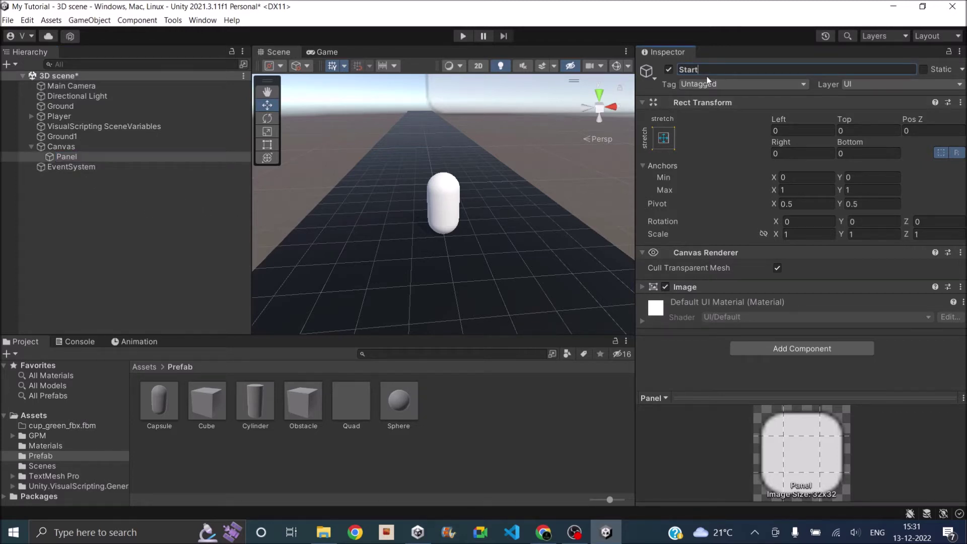
{"action": "type", "text": "_Panel"}
{"action": "key", "text": "Return"}
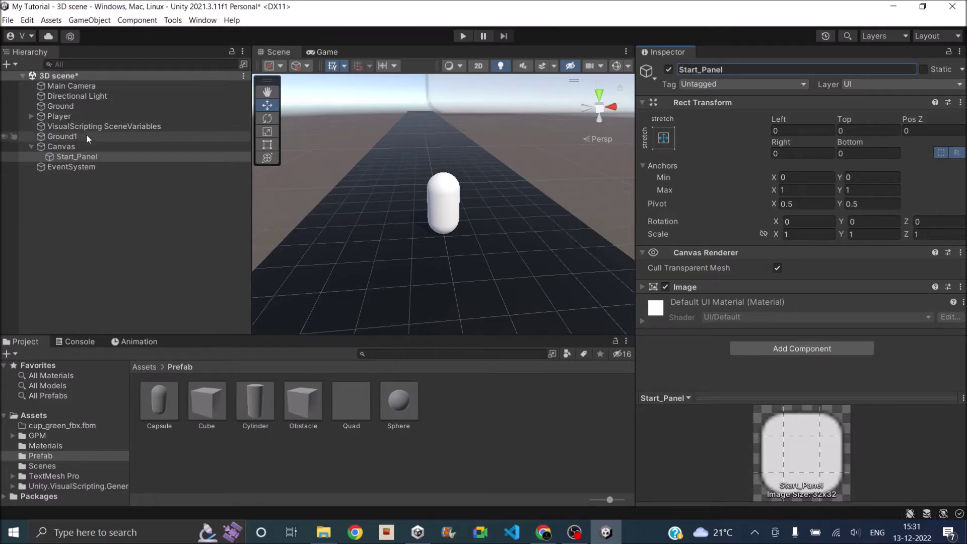
{"action": "double_click", "coordinate": [76, 157]}
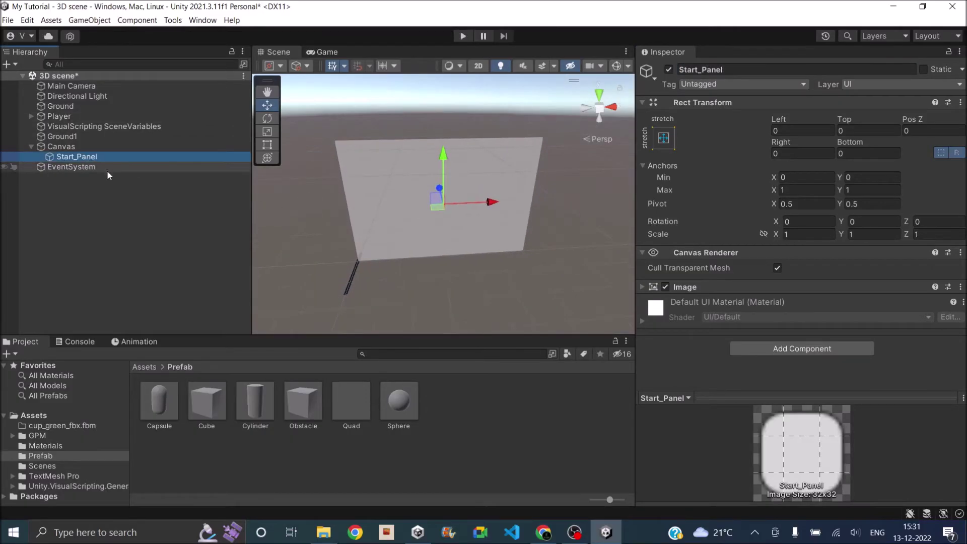
Step: Add a Button - TextMeshPro inside Start_Panel and name it StartButton
{"action": "right_click", "coordinate": [87, 161]}
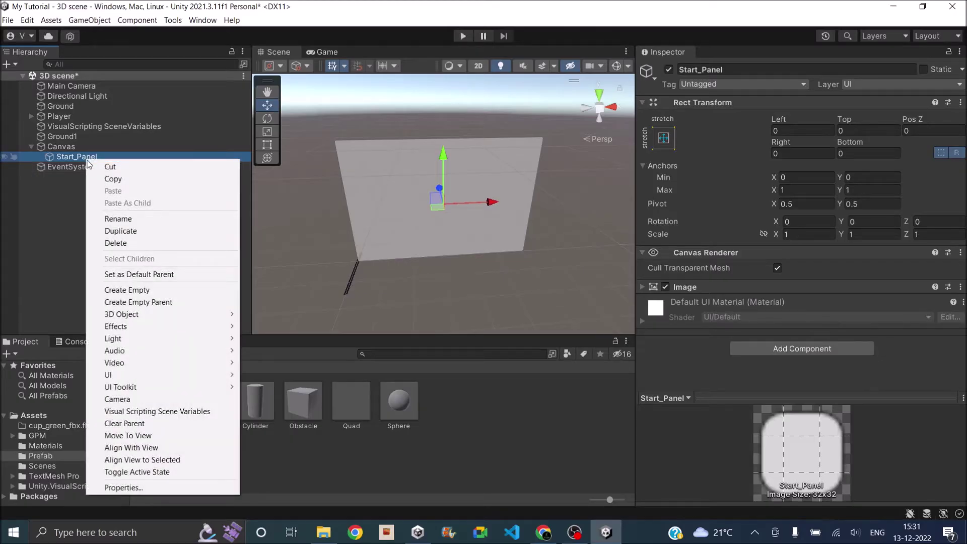
{"action": "mouse_move", "coordinate": [118, 376]}
{"action": "left_click", "coordinate": [298, 305]}
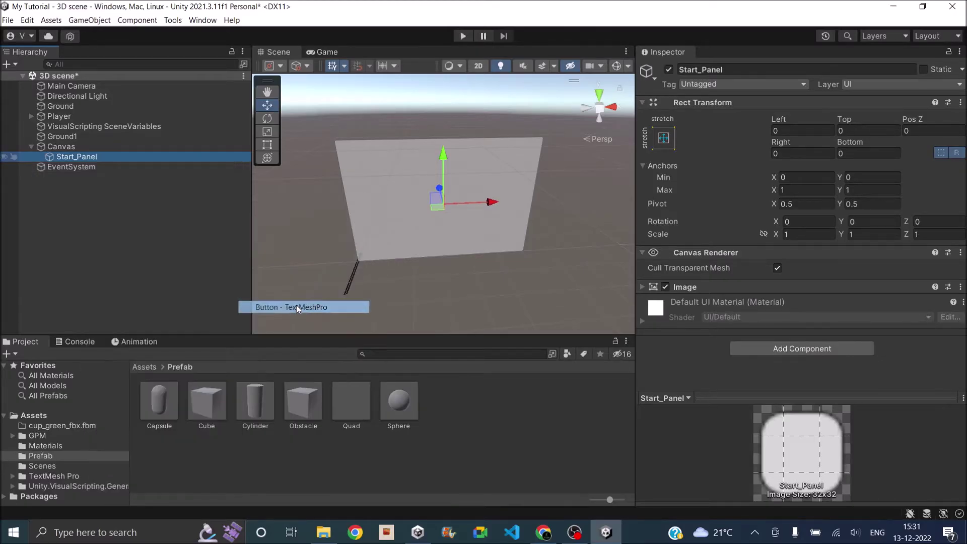
{"action": "left_click", "coordinate": [710, 69]}
{"action": "type", "text": "StartButton"}
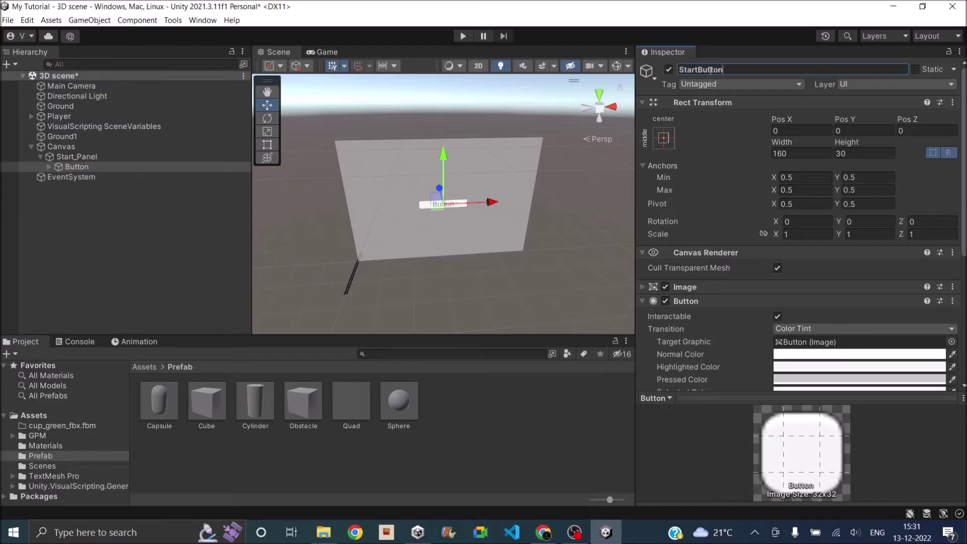
{"action": "key", "text": "Return"}
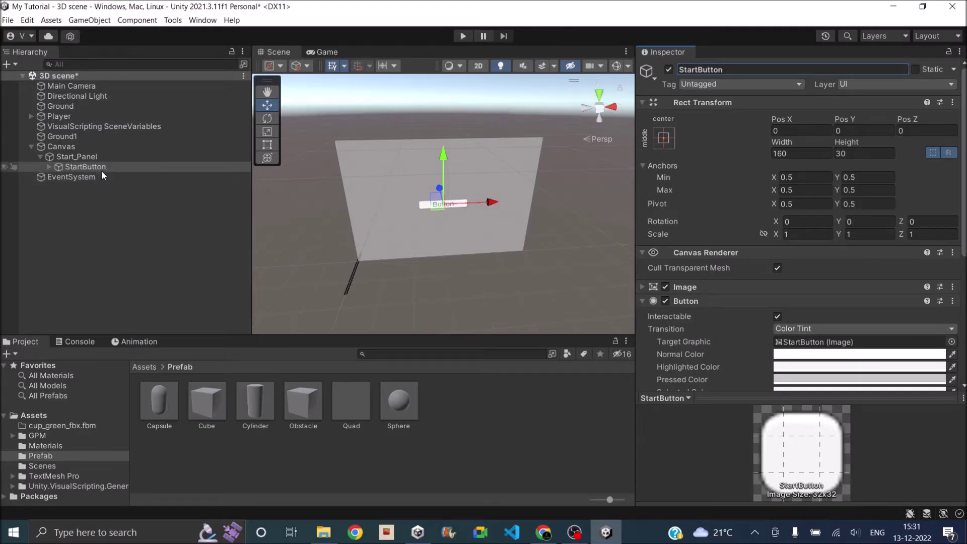
{"action": "left_click", "coordinate": [78, 116]}
Step: Deactivate Player and set the StartButton's Text (TMP) label to 'Start'
{"action": "left_click", "coordinate": [669, 70]}
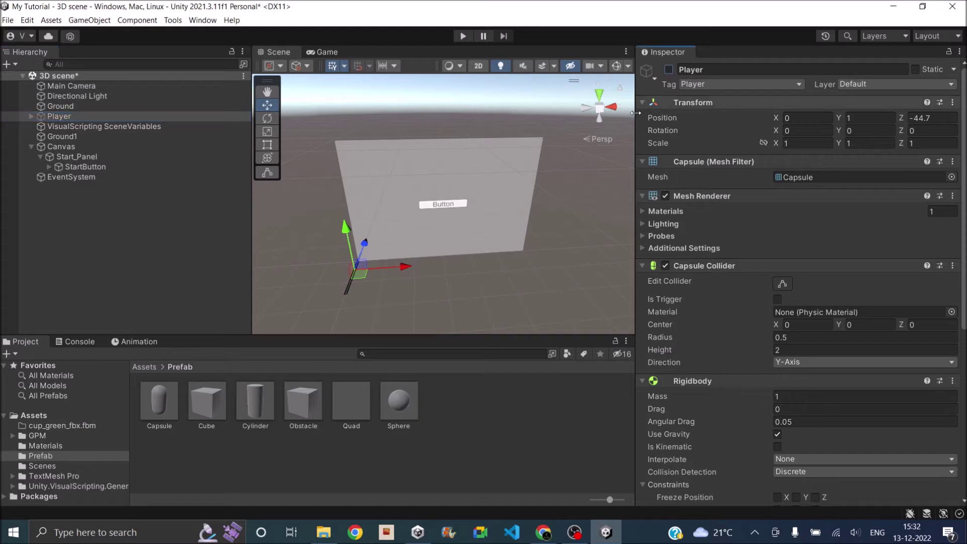
{"action": "left_click", "coordinate": [320, 54]}
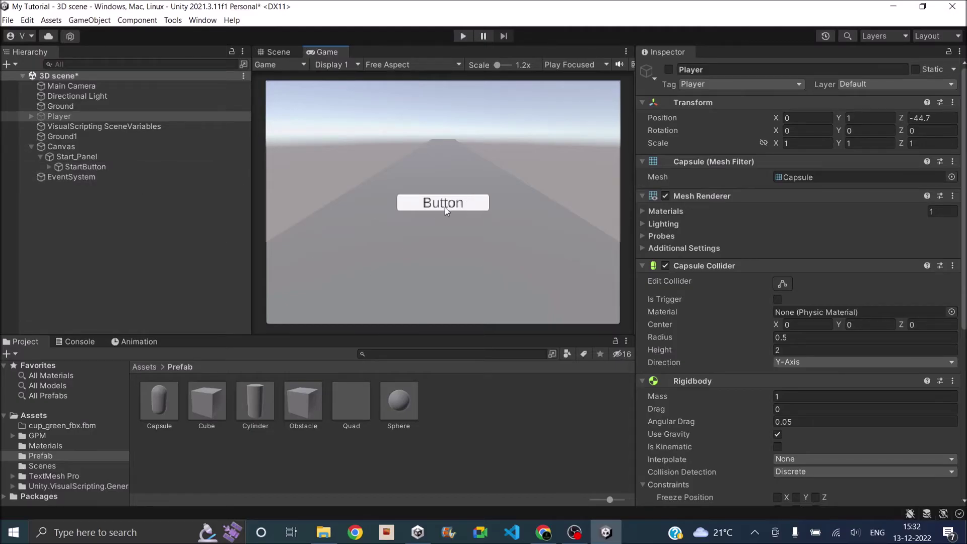
{"action": "left_click", "coordinate": [50, 166]}
{"action": "left_click", "coordinate": [96, 177]}
{"action": "left_click", "coordinate": [703, 342]}
{"action": "type", "text": "Start"}
{"action": "key", "text": "Return"}
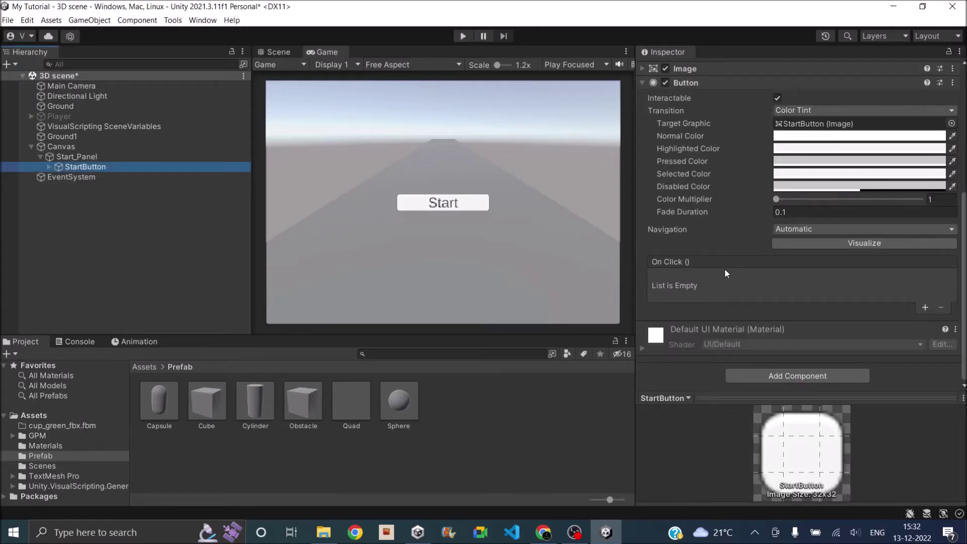
Step: Add a Script Machine to StartButton and a Game Object variable Player referencing the Player object
{"action": "left_click", "coordinate": [769, 374]}
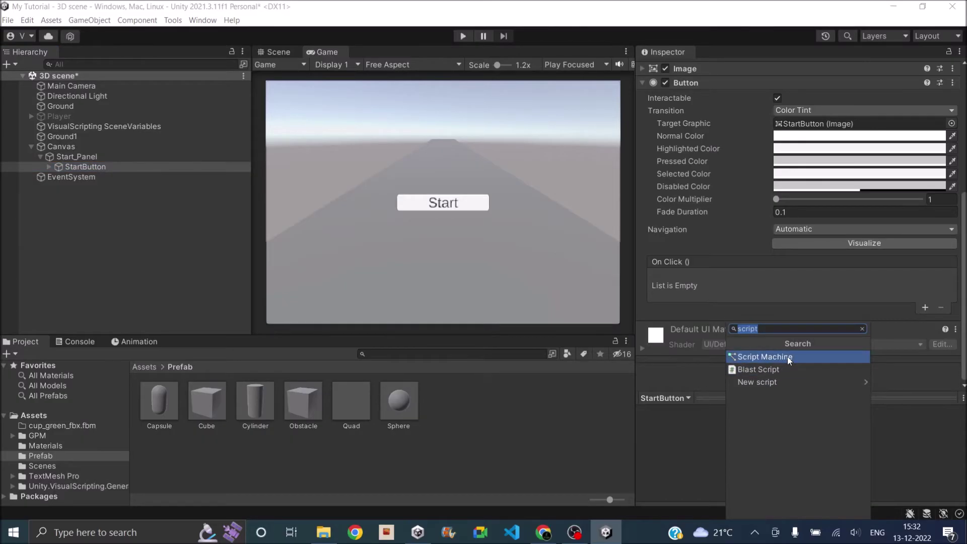
{"action": "left_click", "coordinate": [788, 357]}
{"action": "scroll", "coordinate": [786, 358], "scroll_direction": "down", "scroll_amount": 3}
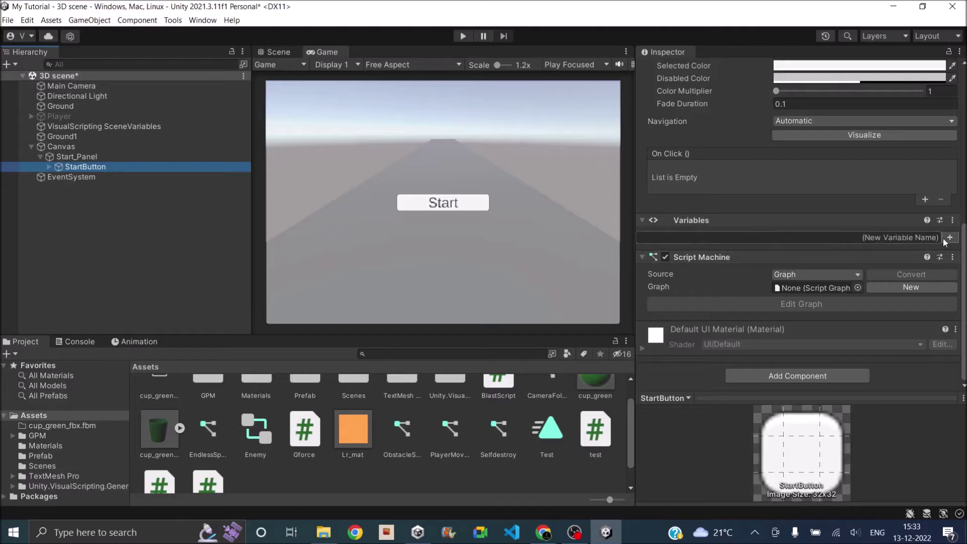
{"action": "left_click", "coordinate": [917, 238]}
{"action": "type", "text": "Player"}
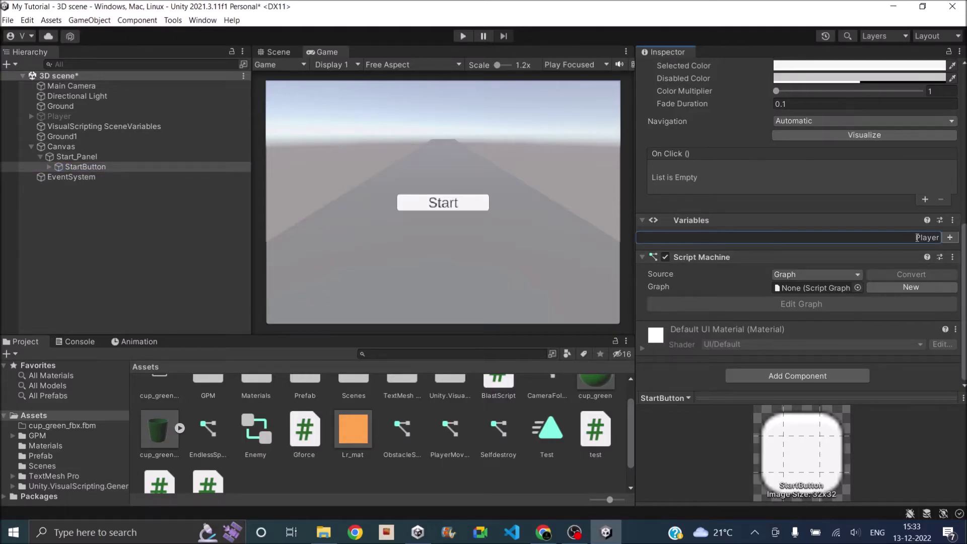
{"action": "key", "text": "Return"}
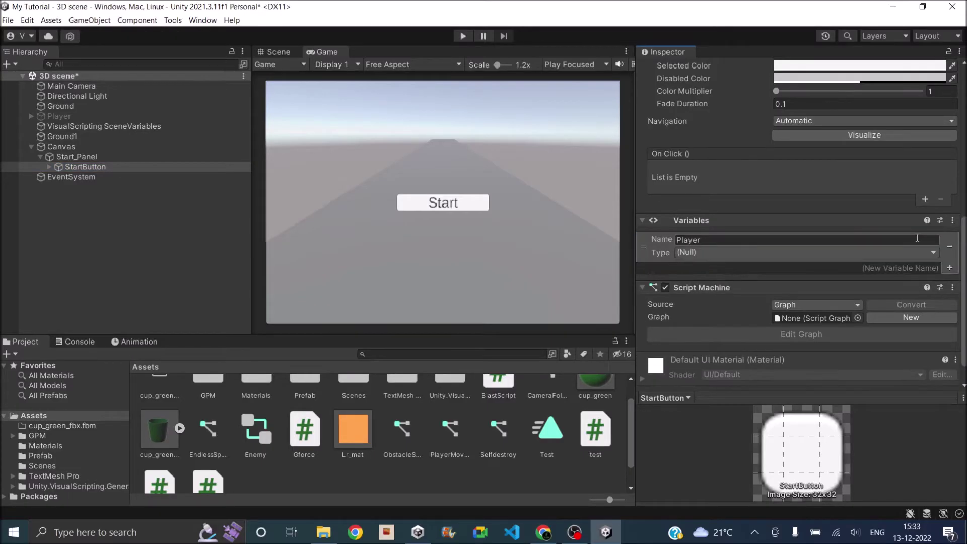
{"action": "left_click", "coordinate": [918, 253]}
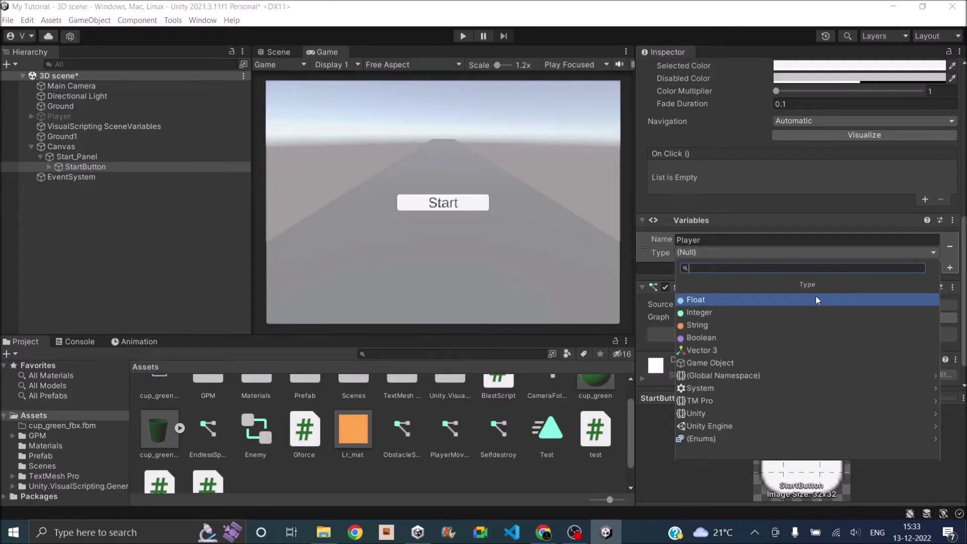
{"action": "left_click", "coordinate": [728, 364]}
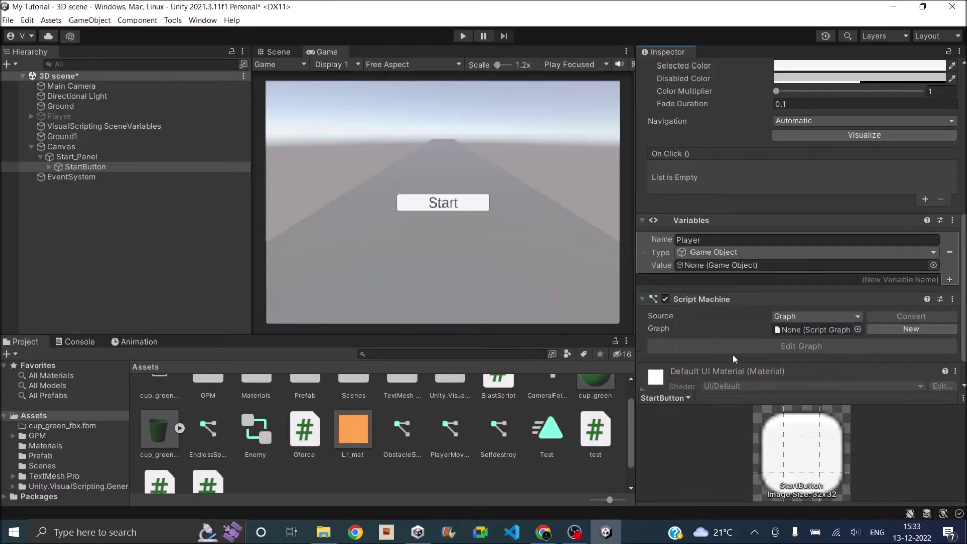
{"action": "left_click_drag", "start_coordinate": [70, 120], "coordinate": [775, 272]}
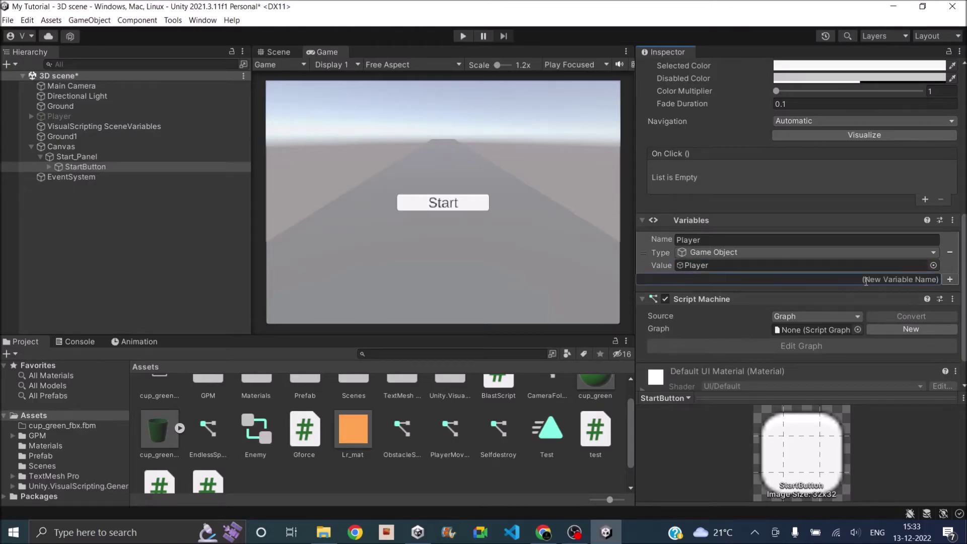
Step: Add a Game Object variable StartPanel referencing Start_Panel
{"action": "type", "text": "StartPanel"}
{"action": "key", "text": "Return"}
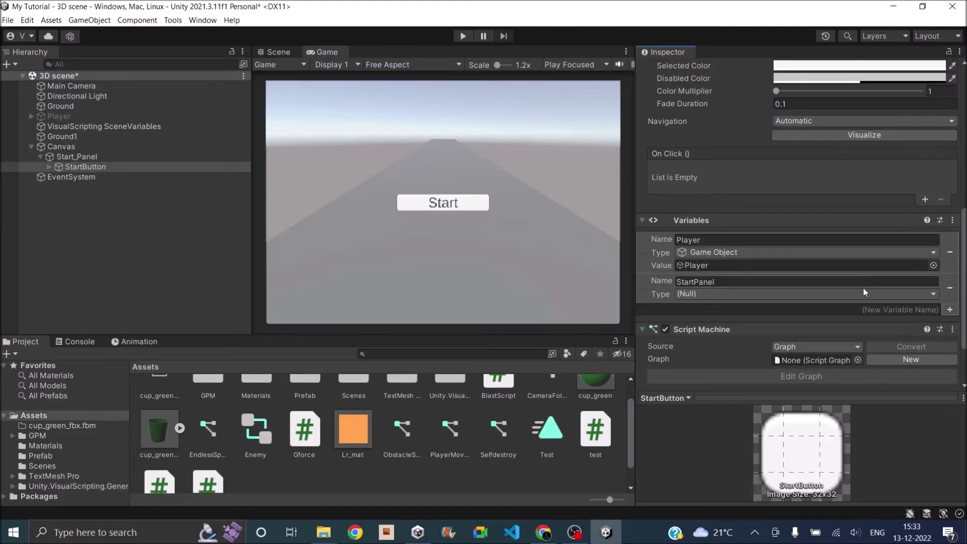
{"action": "left_click", "coordinate": [766, 295]}
{"action": "left_click", "coordinate": [729, 403]}
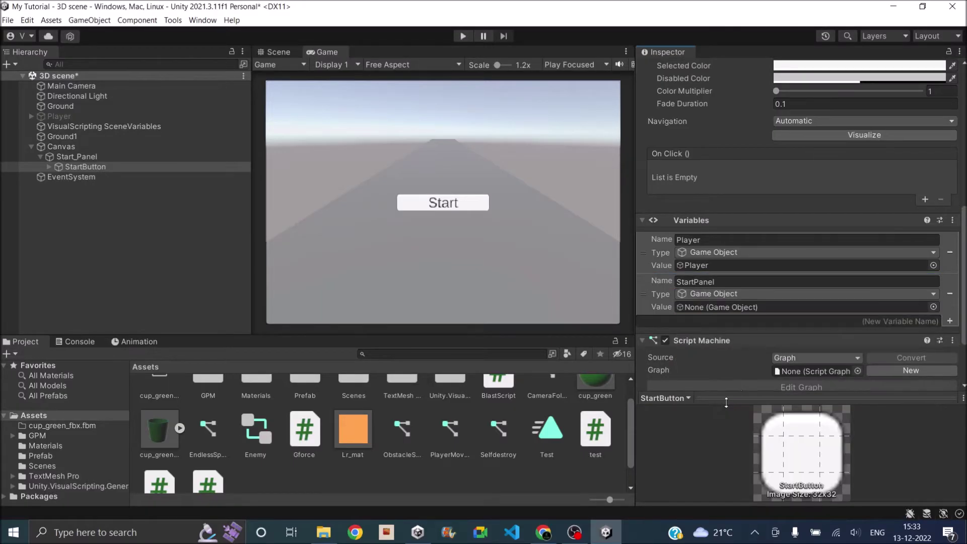
{"action": "left_click_drag", "start_coordinate": [64, 158], "coordinate": [731, 307]}
Step: Create a new script graph asset and save it as Start
{"action": "left_click", "coordinate": [905, 371]}
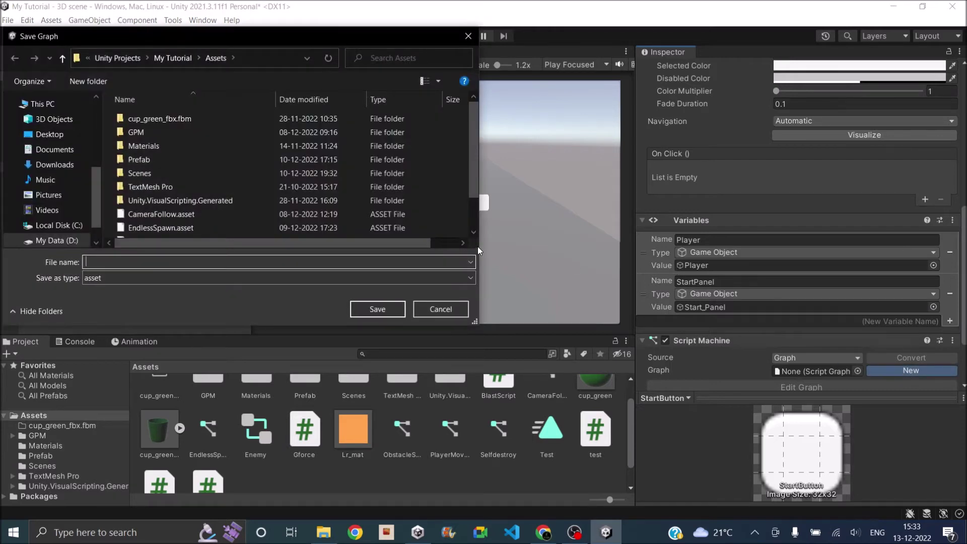
{"action": "type", "text": "Start"}
{"action": "left_click", "coordinate": [378, 308]}
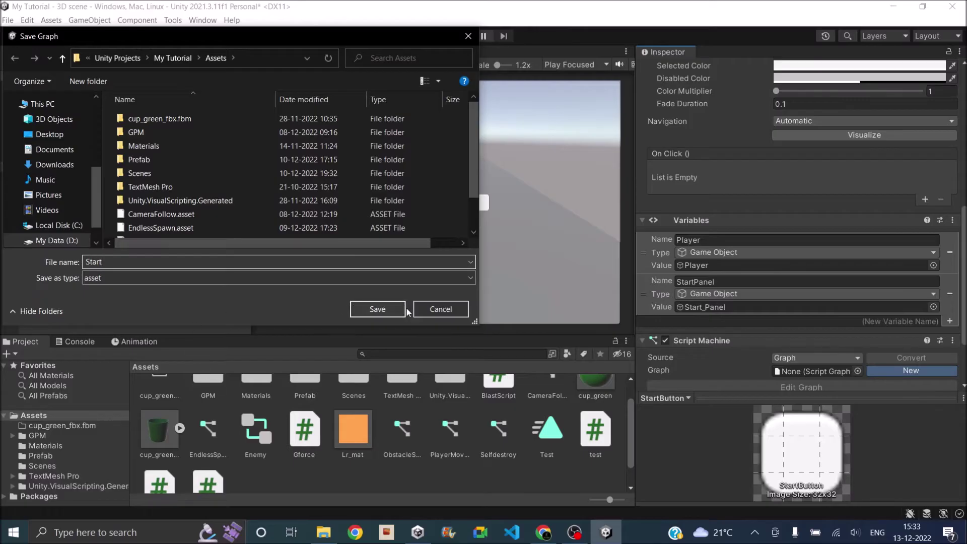
{"action": "scroll", "coordinate": [799, 359], "scroll_direction": "down", "scroll_amount": 3}
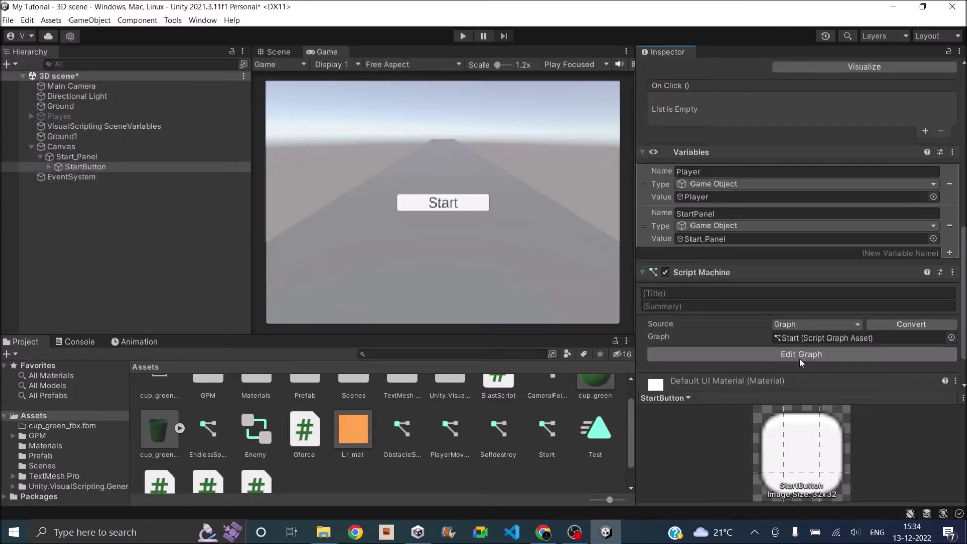
Step: Replace the default On Start and On Update nodes with an On Button Click event
{"action": "left_click", "coordinate": [800, 355]}
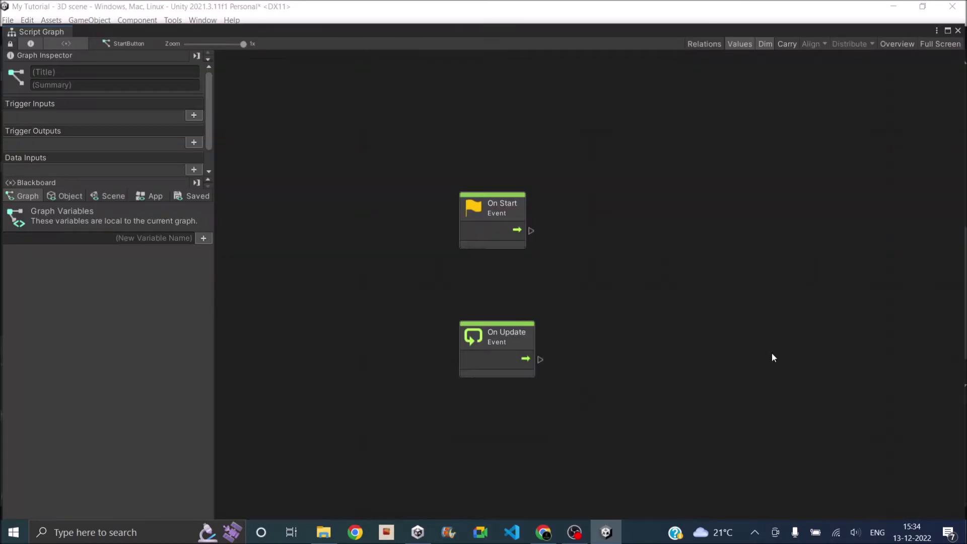
{"action": "left_click_drag", "start_coordinate": [411, 159], "coordinate": [659, 461]}
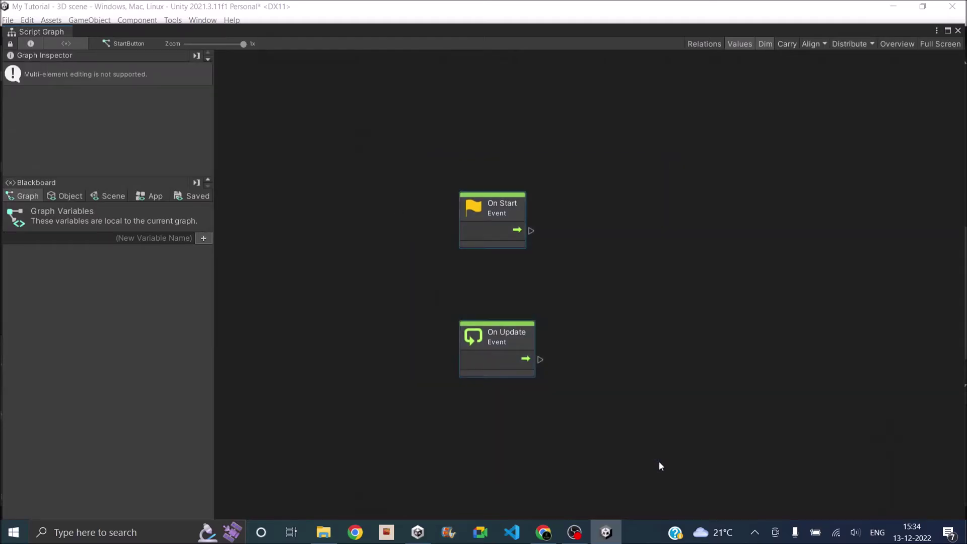
{"action": "key", "text": "Delete"}
{"action": "right_click", "coordinate": [311, 120]}
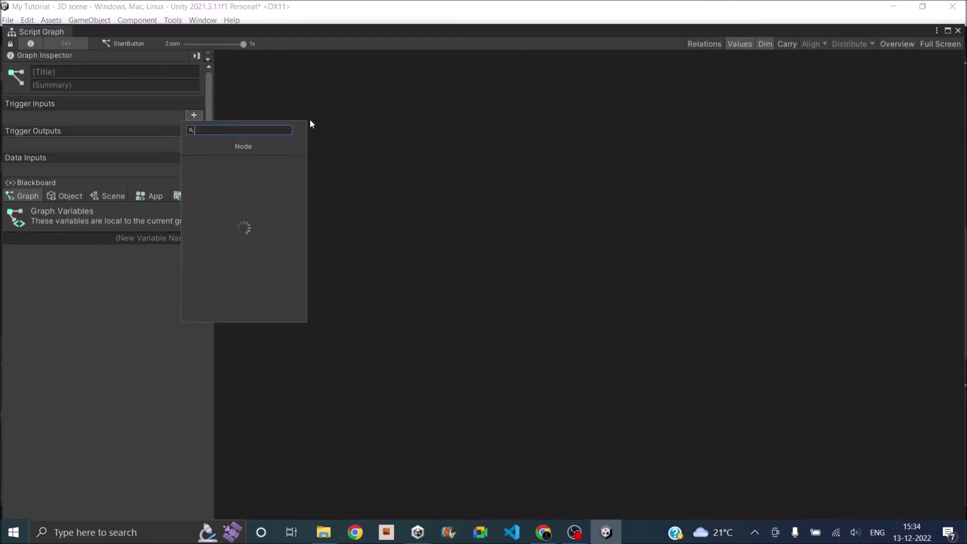
{"action": "type", "text": "onbutton"}
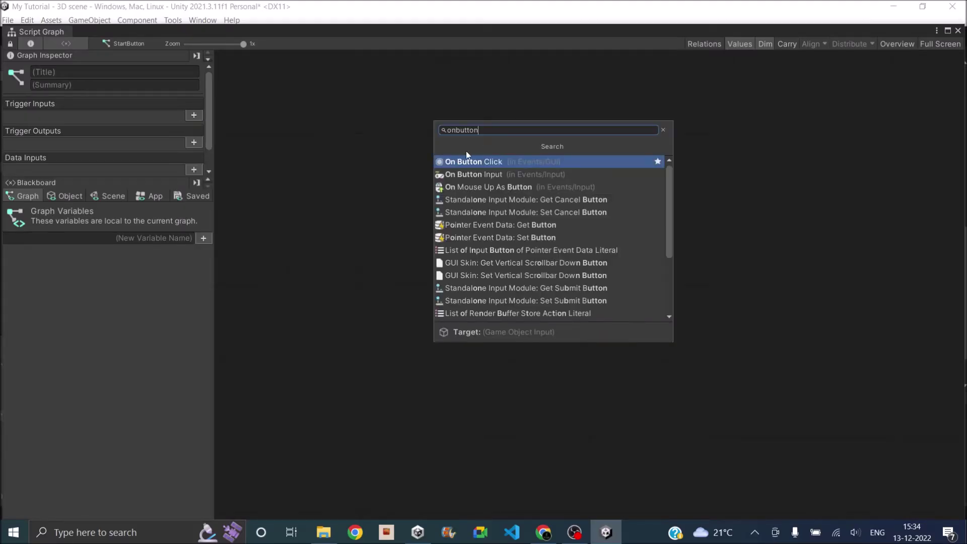
{"action": "left_click", "coordinate": [479, 161]}
{"action": "left_click_drag", "start_coordinate": [344, 131], "coordinate": [356, 180]}
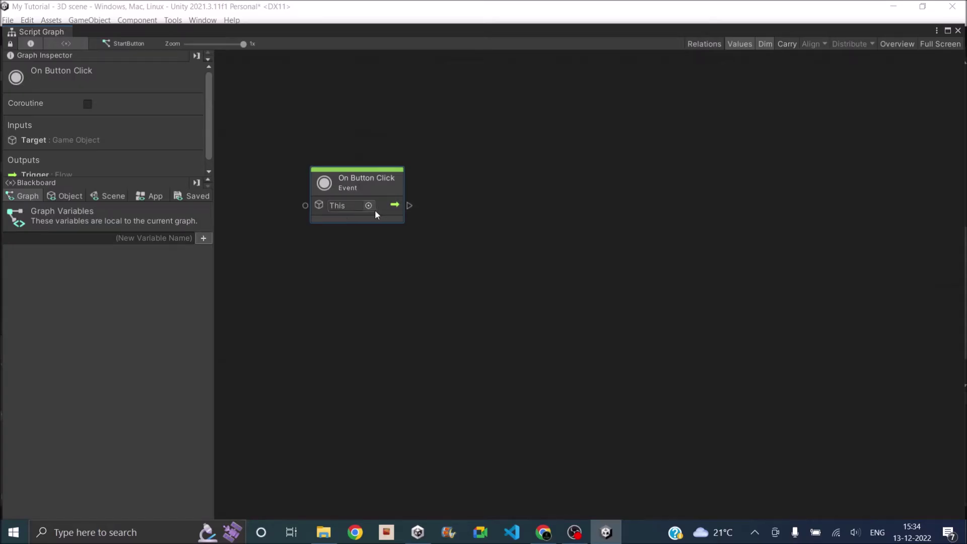
Step: Connect a Game Object Set Active node targeting the Player variable, set to true
{"action": "left_click_drag", "start_coordinate": [409, 206], "coordinate": [484, 205]}
{"action": "type", "text": "s"}
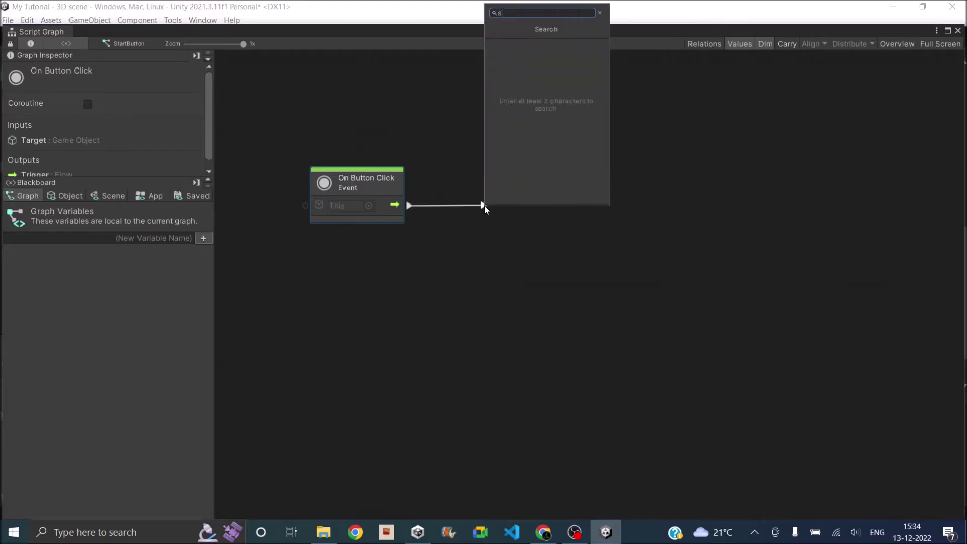
{"action": "type", "text": "etactive"}
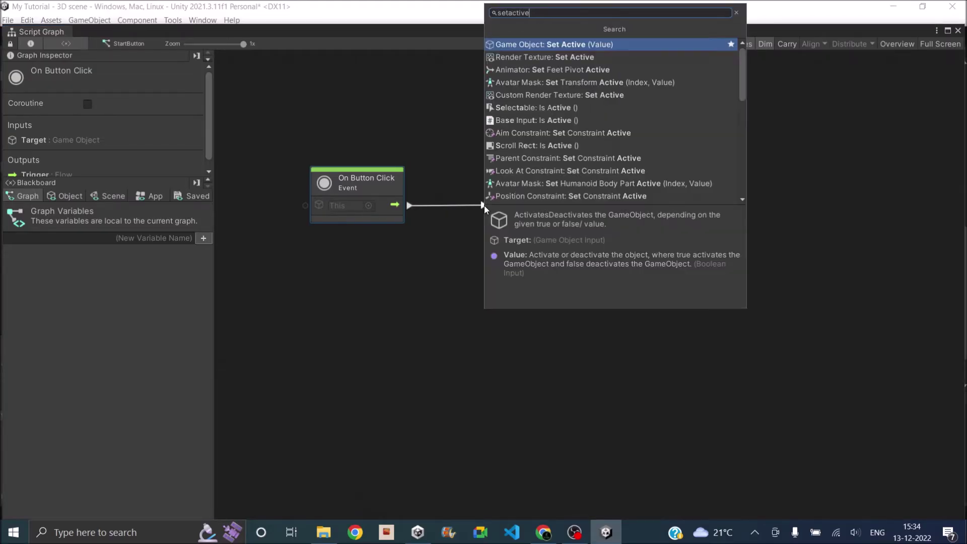
{"action": "left_click", "coordinate": [579, 45]}
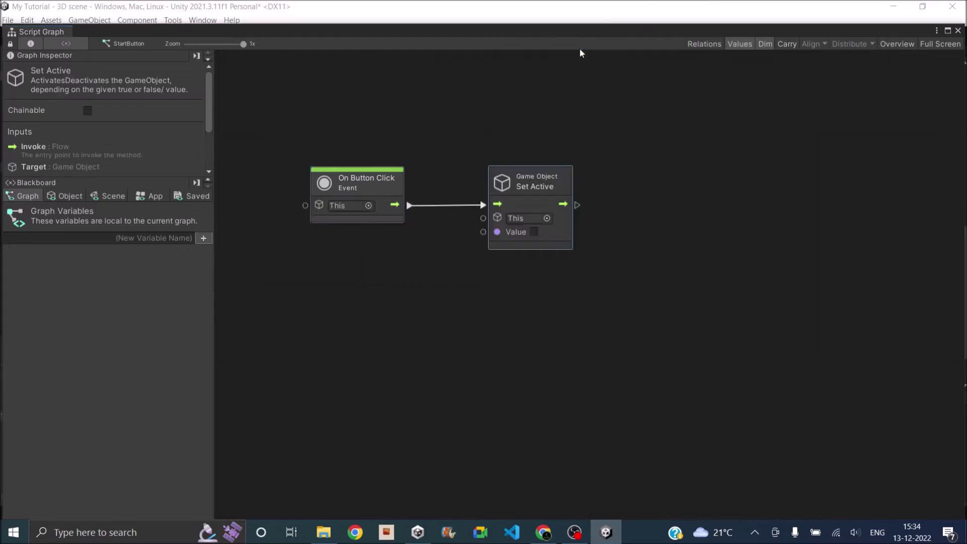
{"action": "left_click", "coordinate": [64, 196]}
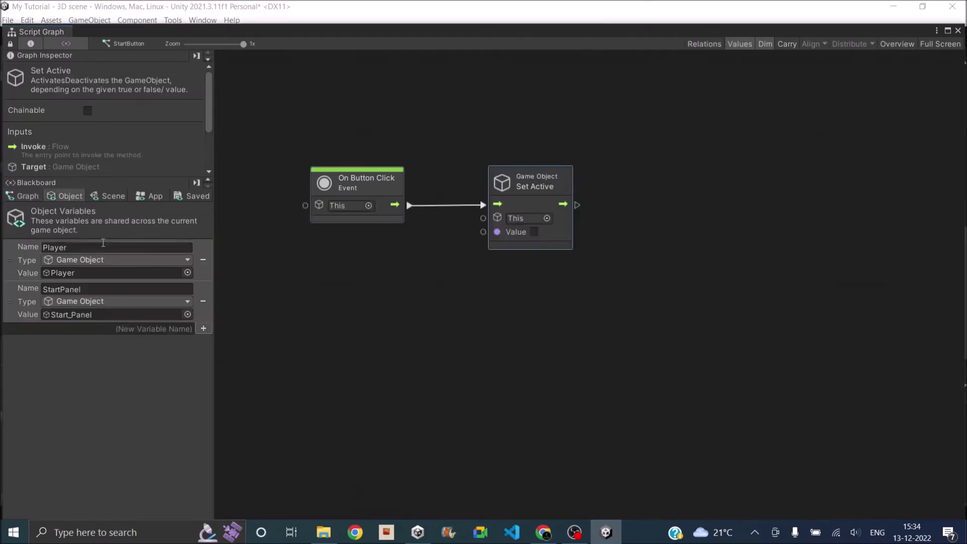
{"action": "left_click_drag", "start_coordinate": [23, 262], "coordinate": [303, 262]}
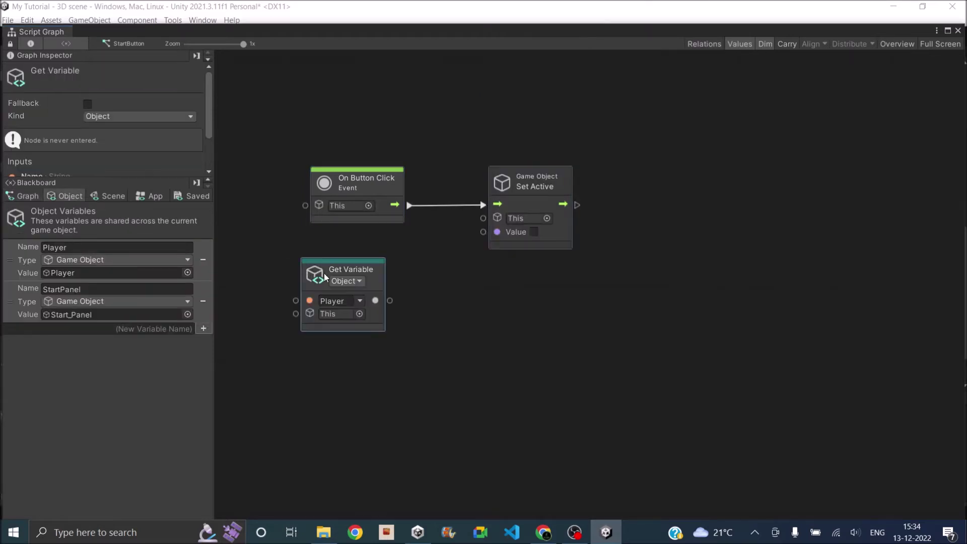
{"action": "left_click_drag", "start_coordinate": [390, 301], "coordinate": [483, 218]}
Step: Chain a second Set Active node targeting the StartPanel variable, set to false
{"action": "left_click_drag", "start_coordinate": [571, 205], "coordinate": [662, 207]}
{"action": "type", "text": "set"}
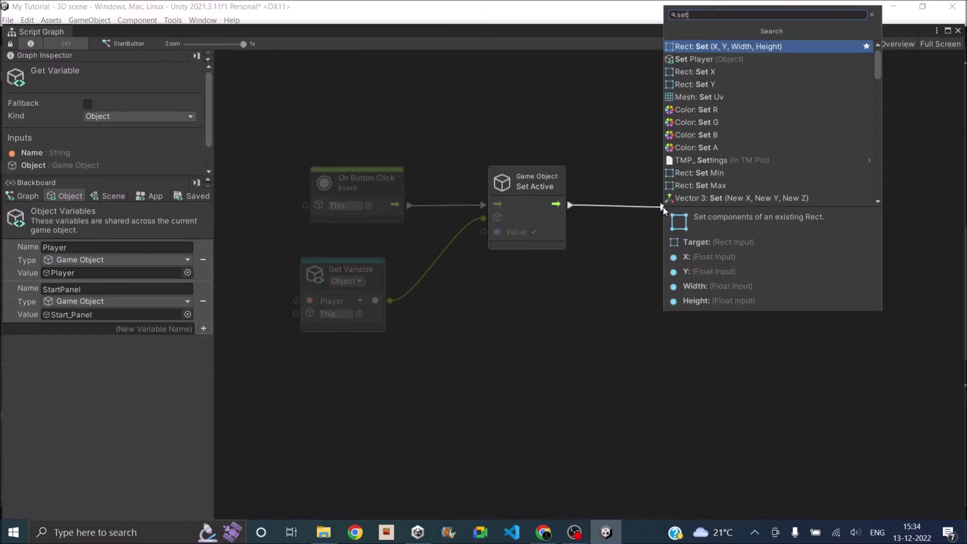
{"action": "type", "text": "active"}
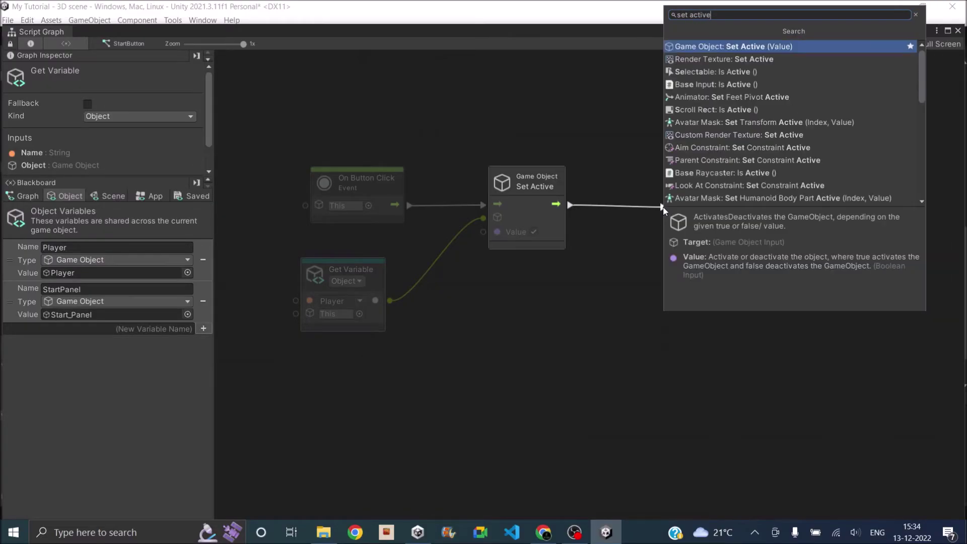
{"action": "left_click", "coordinate": [712, 49]}
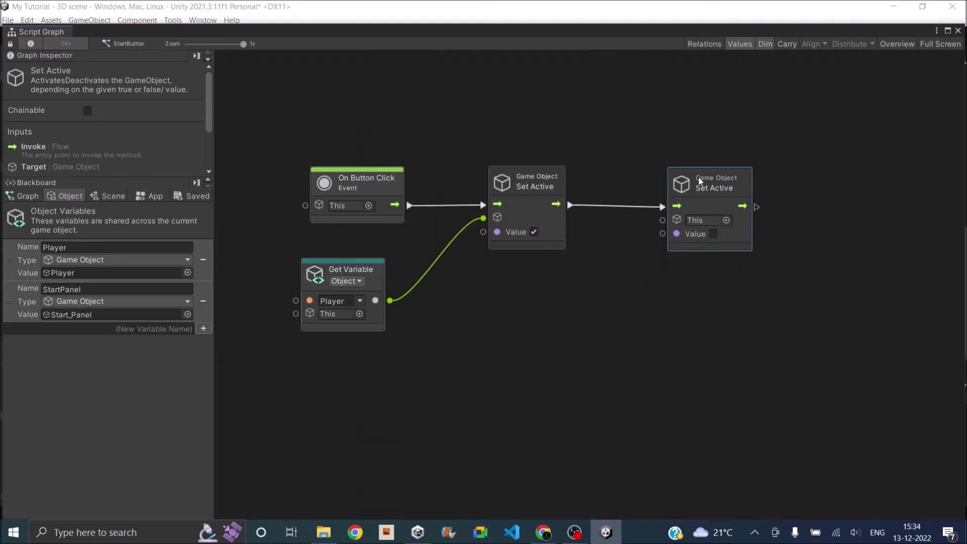
{"action": "left_click_drag", "start_coordinate": [699, 178], "coordinate": [700, 176]}
{"action": "left_click_drag", "start_coordinate": [27, 303], "coordinate": [525, 272]}
{"action": "left_click_drag", "start_coordinate": [617, 307], "coordinate": [664, 216]}
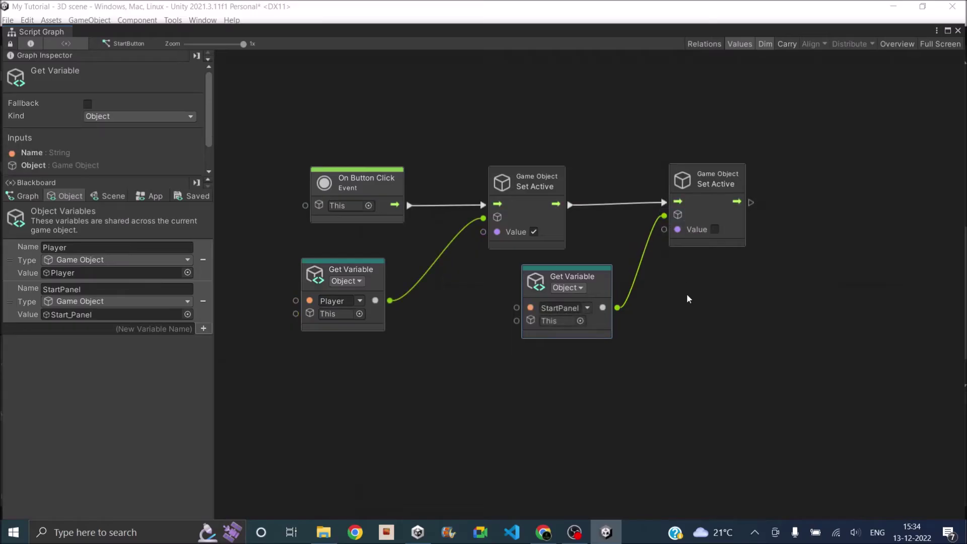
{"action": "left_click", "coordinate": [717, 341]}
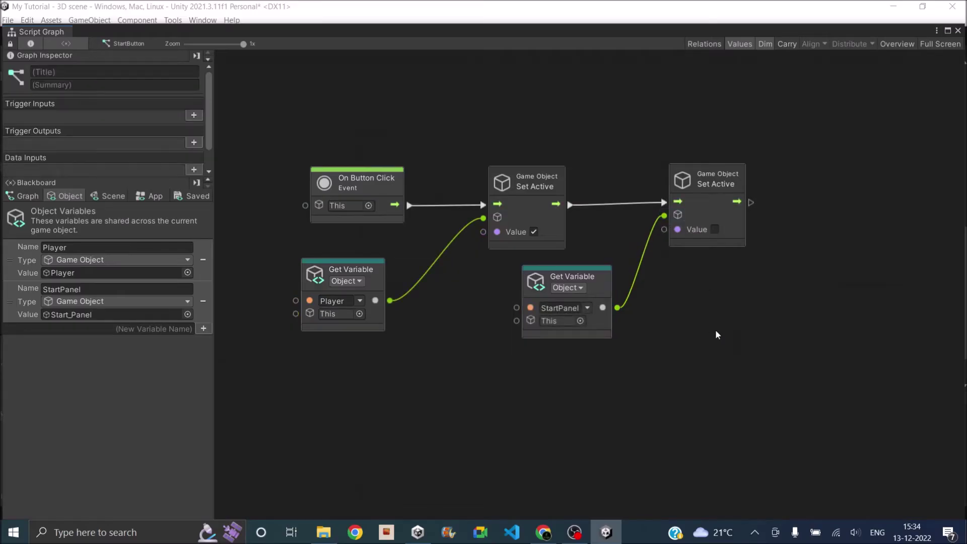
{"action": "left_click", "coordinate": [958, 30]}
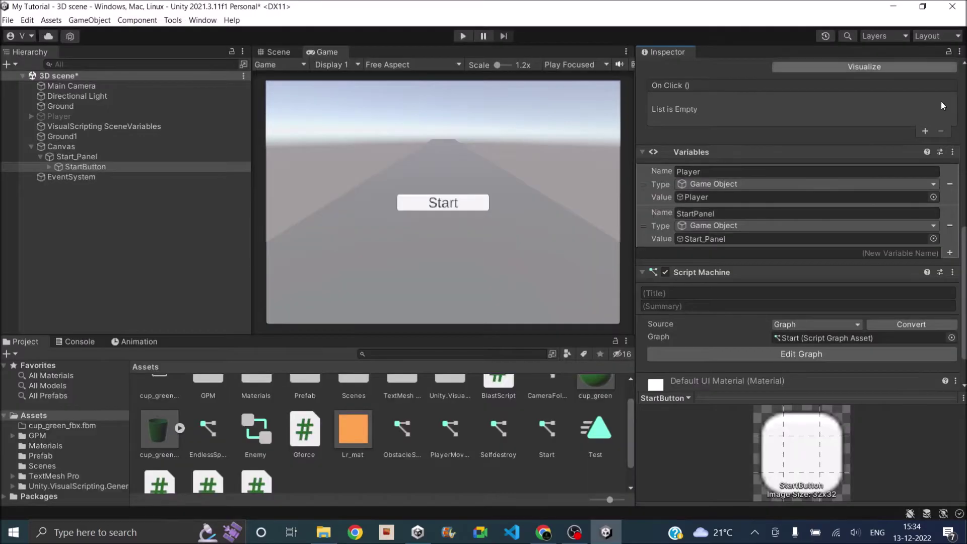
Step: Play the scene, click the Start button in the Game view, then stop play mode
{"action": "left_click", "coordinate": [459, 35]}
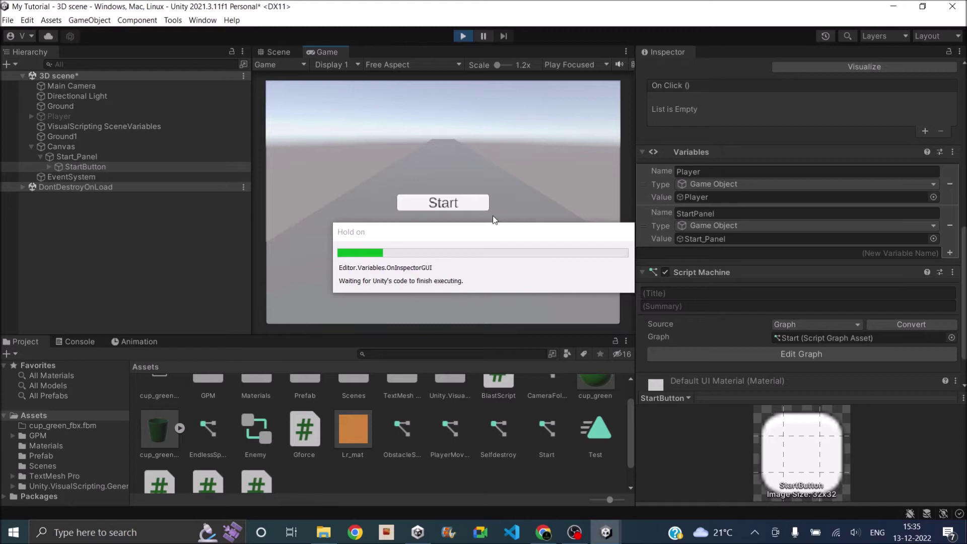
{"action": "left_click", "coordinate": [440, 204]}
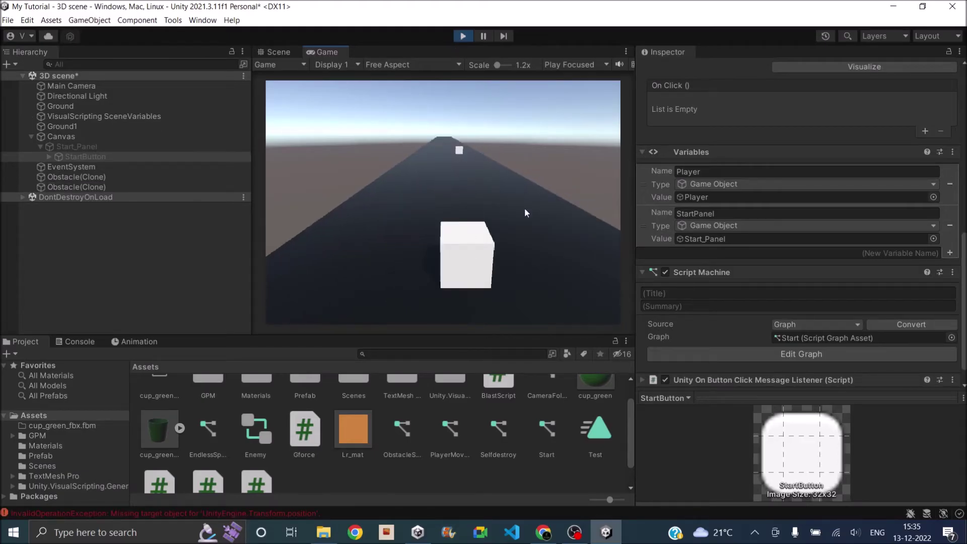
{"action": "left_click", "coordinate": [463, 36]}
{"action": "left_click", "coordinate": [40, 157]}
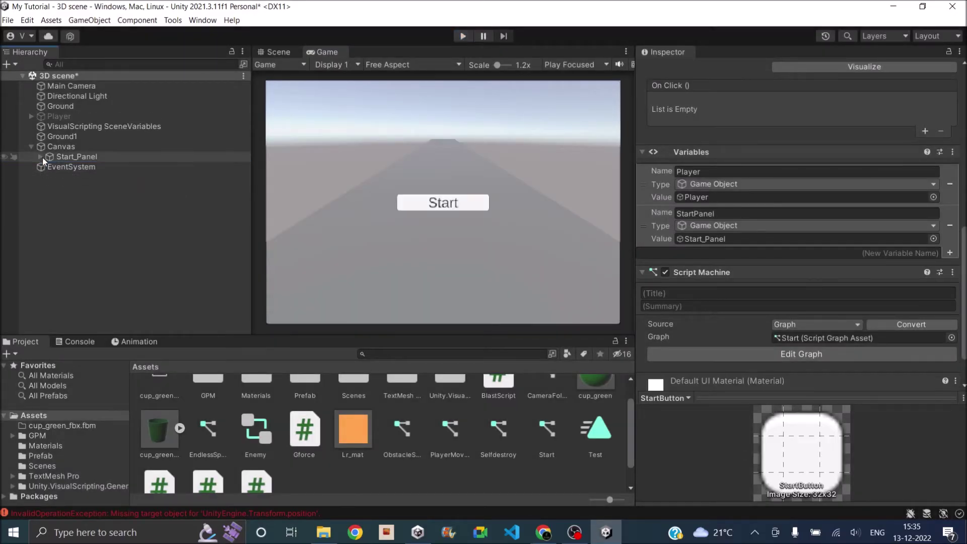
Step: Duplicate Start_Panel and rename the copy ReStart_Panel
{"action": "left_click", "coordinate": [80, 157]}
{"action": "right_click", "coordinate": [86, 157]}
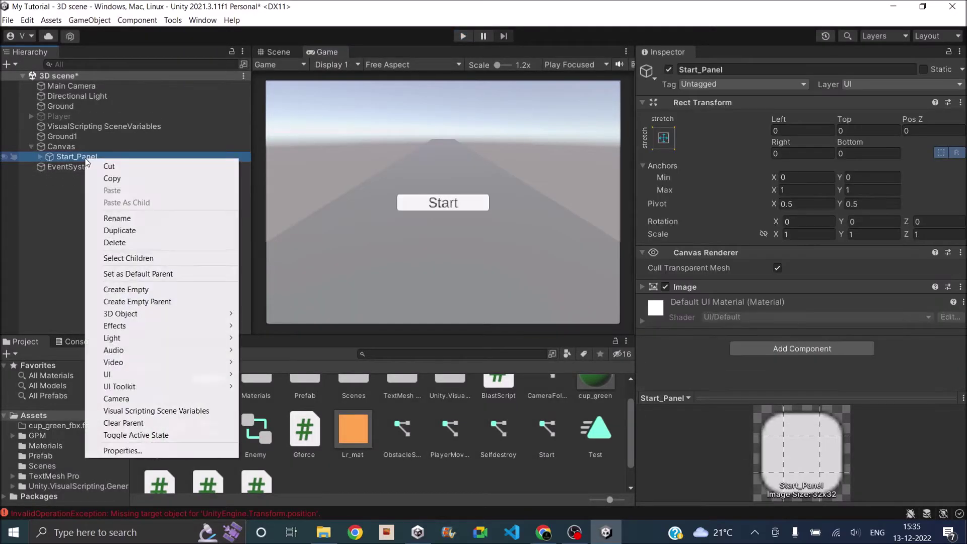
{"action": "left_click", "coordinate": [124, 232]}
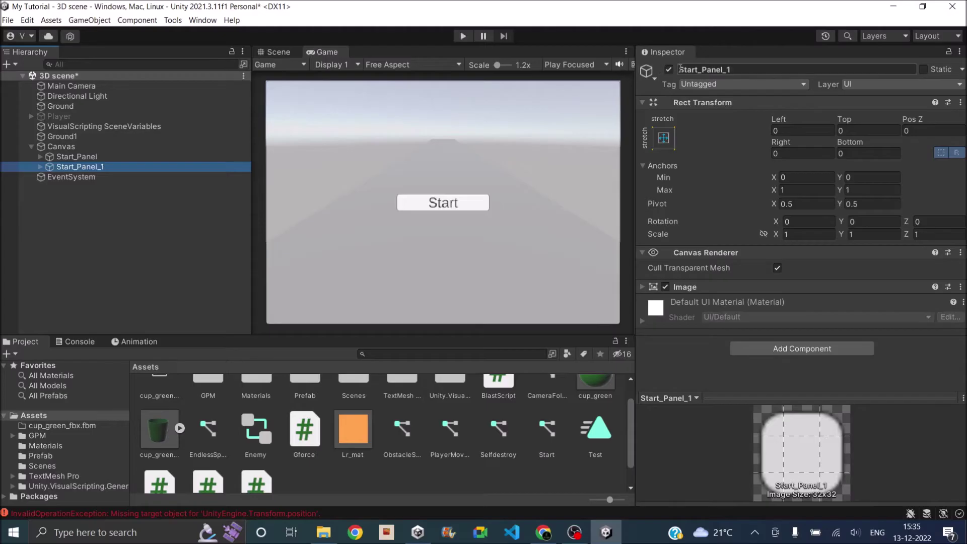
{"action": "left_click", "coordinate": [697, 70]}
{"action": "type", "text": "Re"}
{"action": "key", "text": "End"}
{"action": "key", "text": "BackSpace"}
{"action": "key", "text": "BackSpace"}
Step: Rename the copied button ReStartButton and change its label text to Restart
{"action": "left_click", "coordinate": [41, 167]}
{"action": "left_click", "coordinate": [48, 177]}
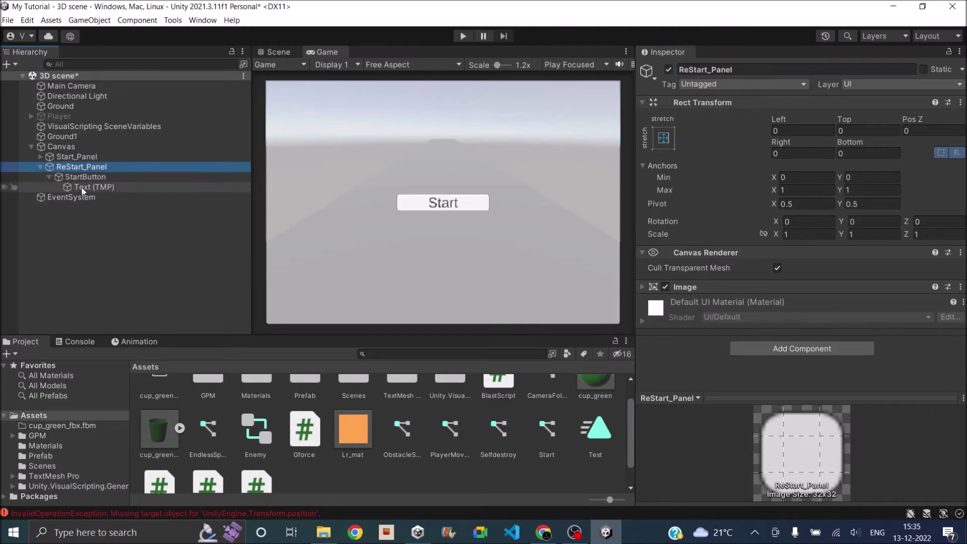
{"action": "left_click", "coordinate": [86, 177]}
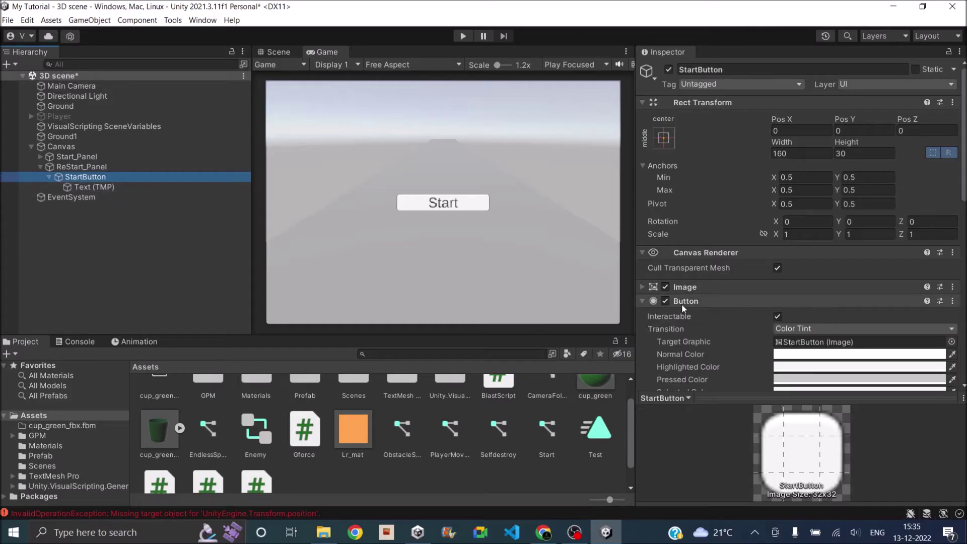
{"action": "left_click", "coordinate": [700, 69]}
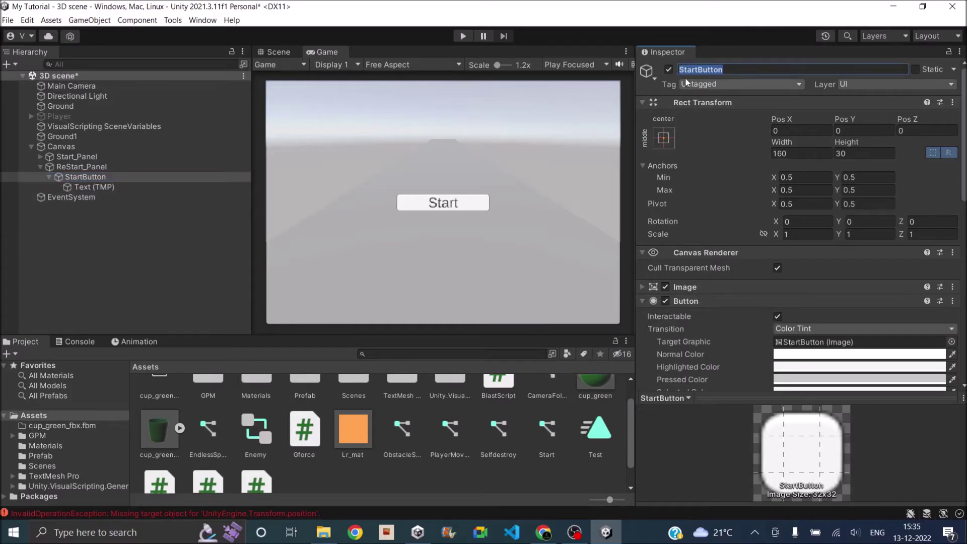
{"action": "type", "text": "Re"}
{"action": "left_click", "coordinate": [94, 186]}
{"action": "key", "text": "BackSpace"}
{"action": "type", "text": "Res"}
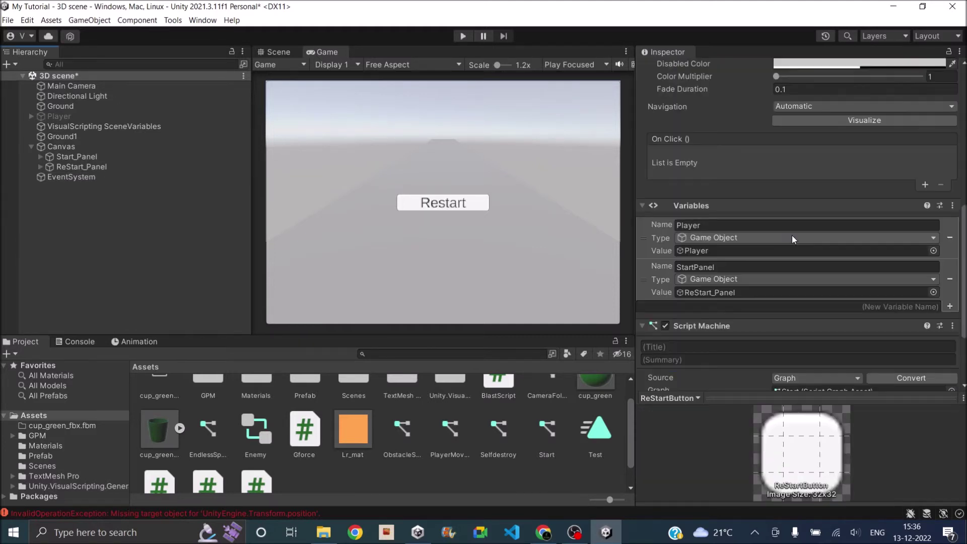
Step: Remove the copied variables, Script Machine and Variables components from ReStartButton
{"action": "left_click", "coordinate": [949, 237]}
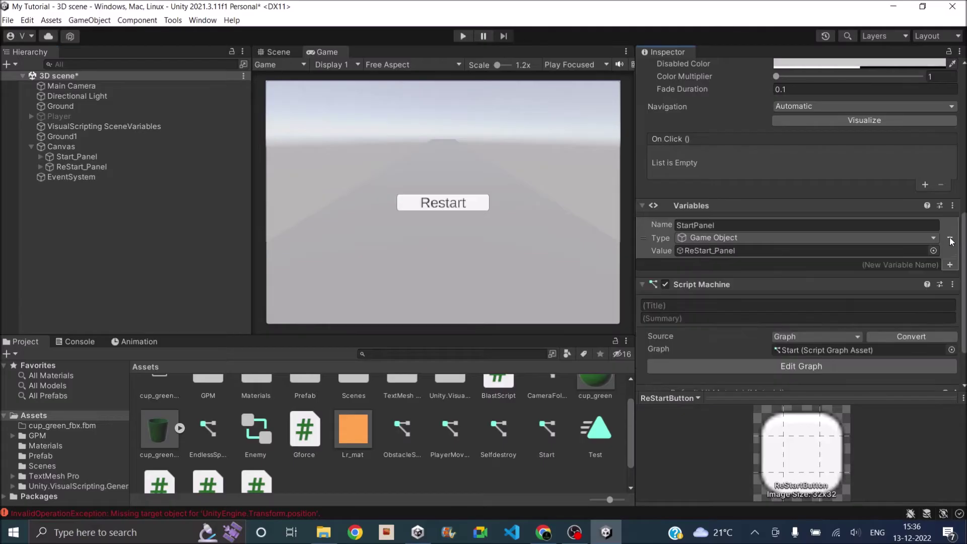
{"action": "left_click", "coordinate": [949, 237]}
{"action": "scroll", "coordinate": [879, 277], "scroll_direction": "down", "scroll_amount": 2}
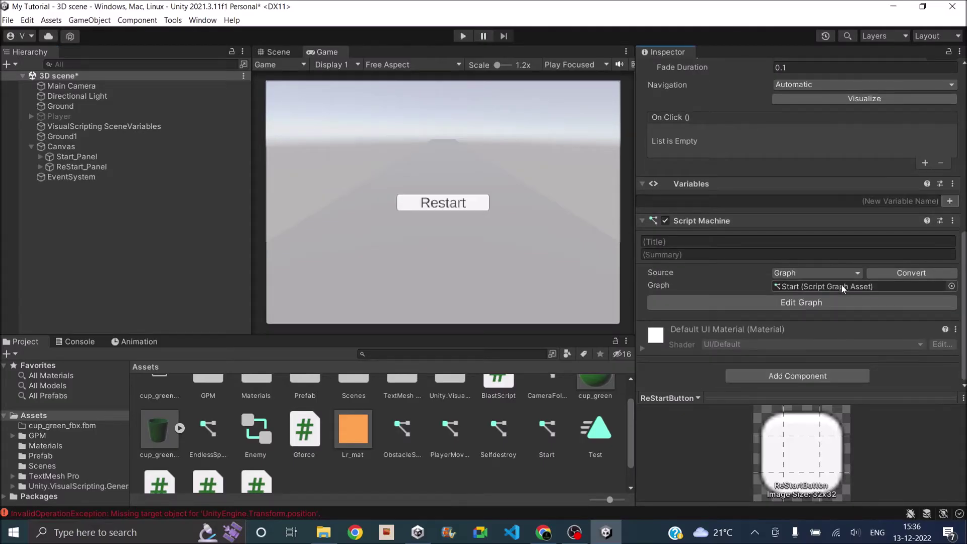
{"action": "left_click", "coordinate": [952, 221]}
{"action": "left_click", "coordinate": [917, 249]}
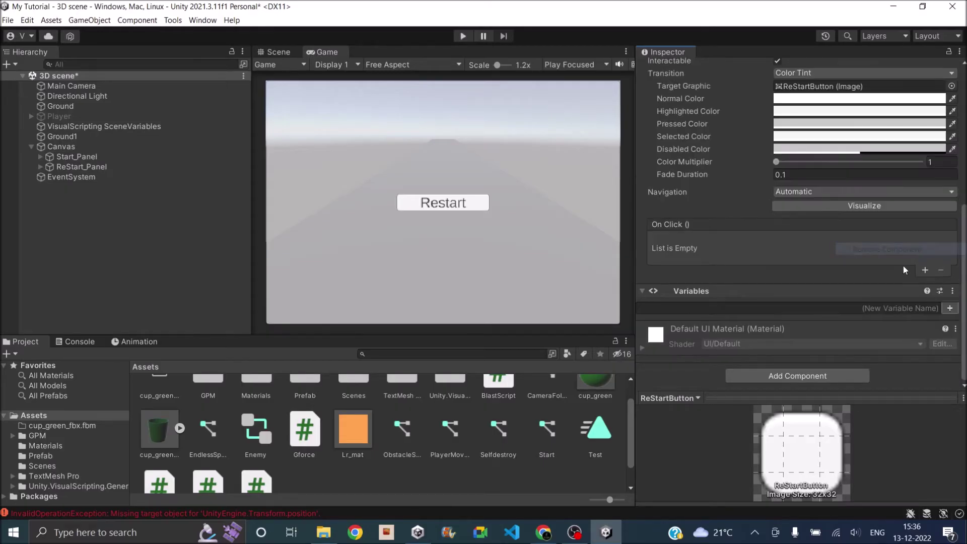
{"action": "right_click", "coordinate": [920, 298]}
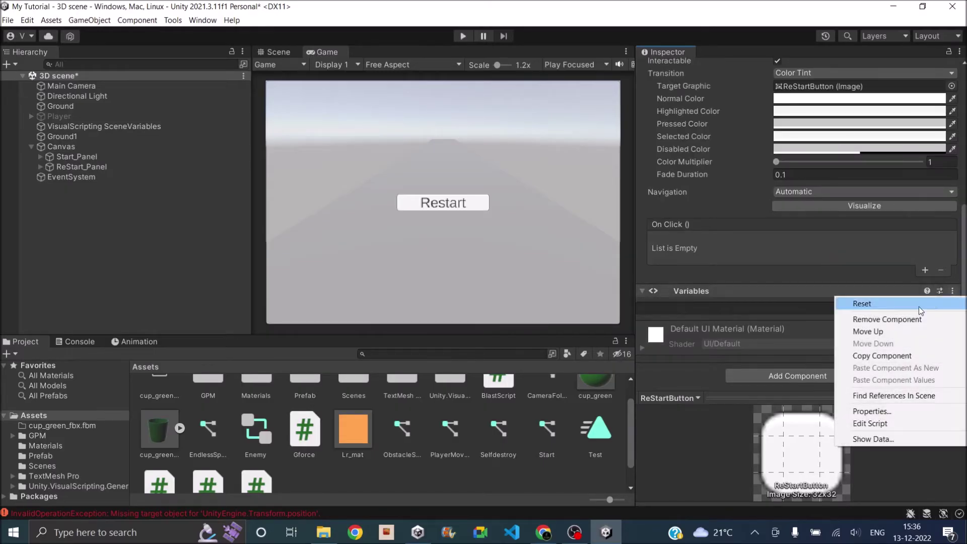
{"action": "left_click", "coordinate": [906, 319]}
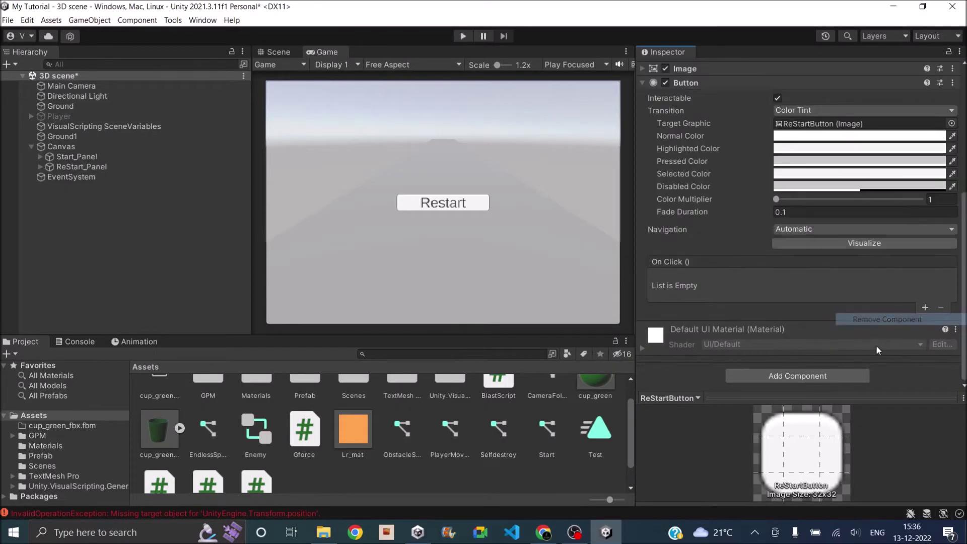
Step: Add a new Script Machine with a new graph asset saved as Restart
{"action": "left_click", "coordinate": [829, 373]}
{"action": "left_click", "coordinate": [799, 356]}
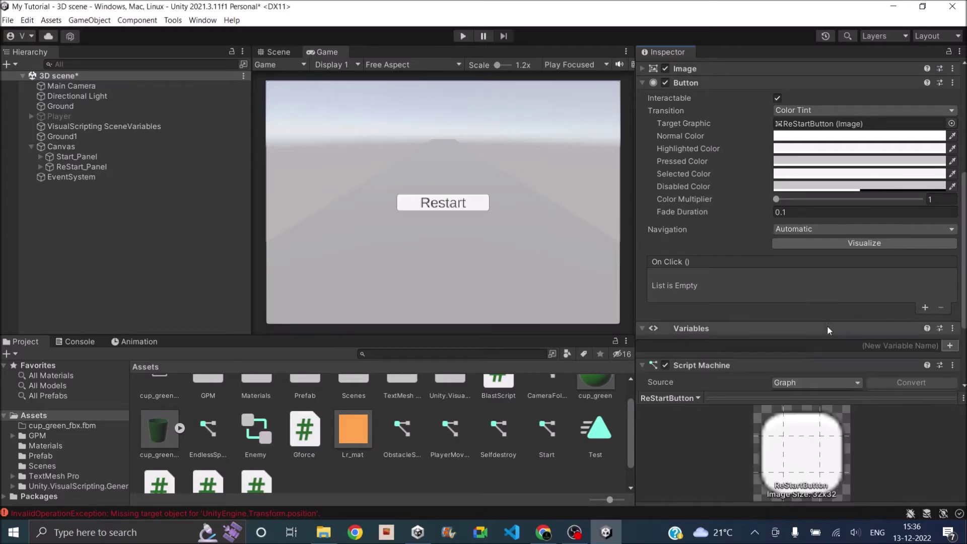
{"action": "scroll", "coordinate": [826, 326], "scroll_direction": "down", "scroll_amount": 4}
{"action": "scroll", "coordinate": [812, 276], "scroll_direction": "down", "scroll_amount": 1}
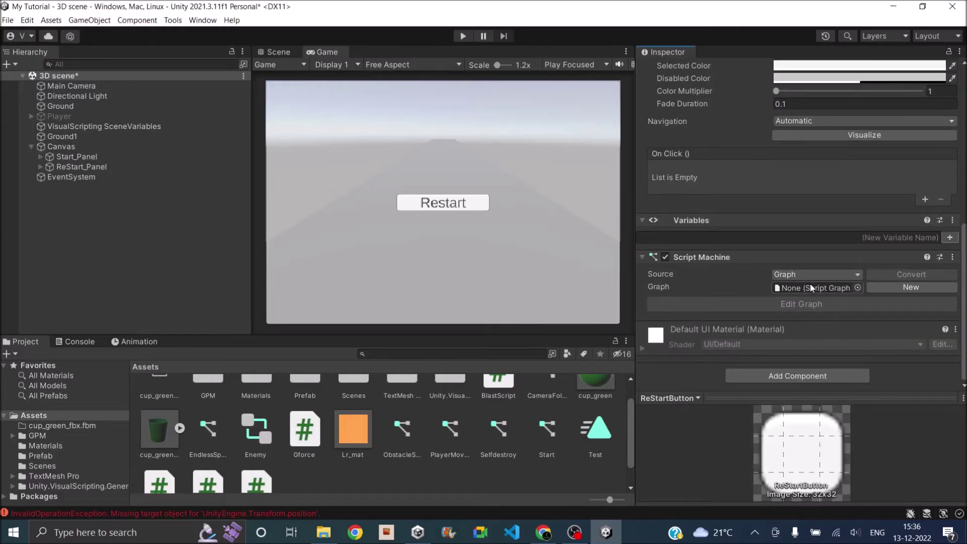
{"action": "left_click", "coordinate": [901, 287]}
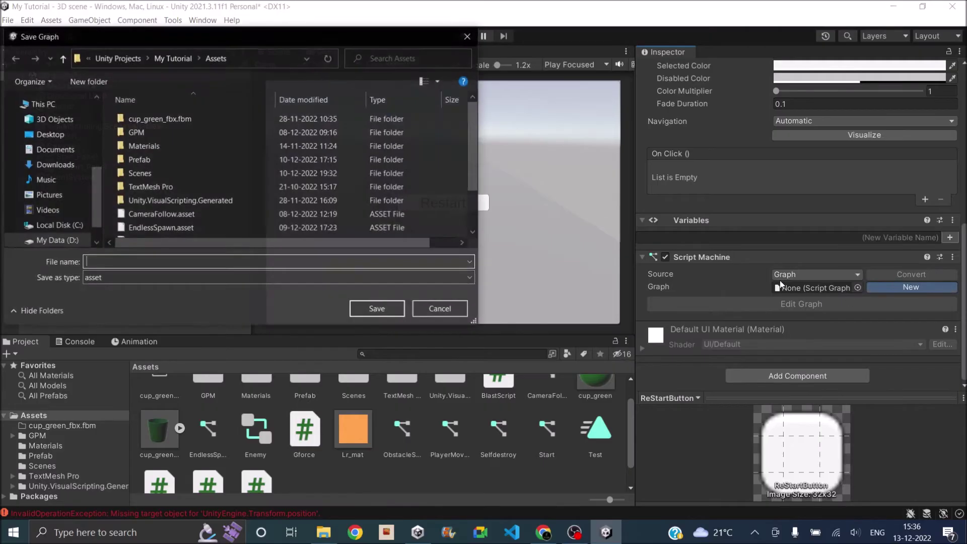
{"action": "type", "text": "Resa"}
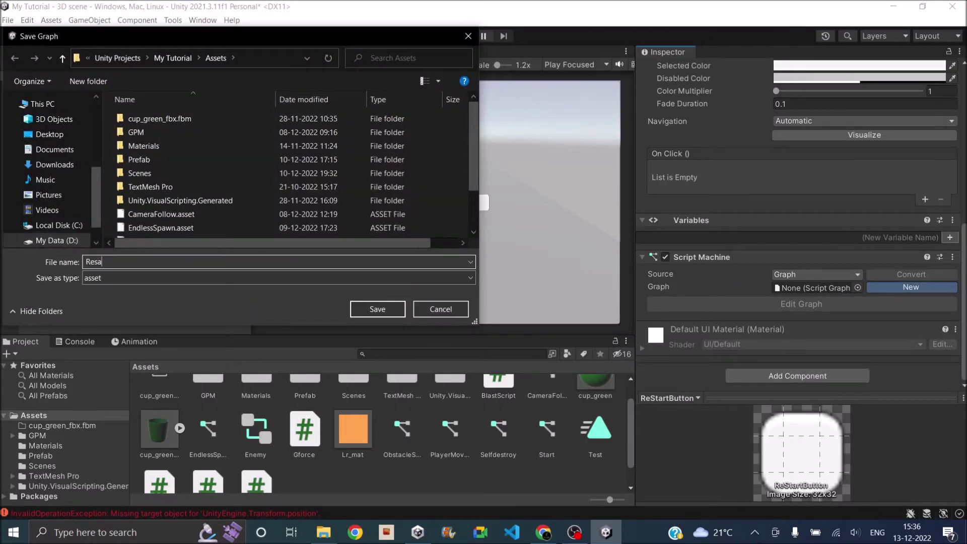
{"action": "key", "text": "BackSpace"}
{"action": "type", "text": "tart"}
{"action": "left_click", "coordinate": [382, 311]}
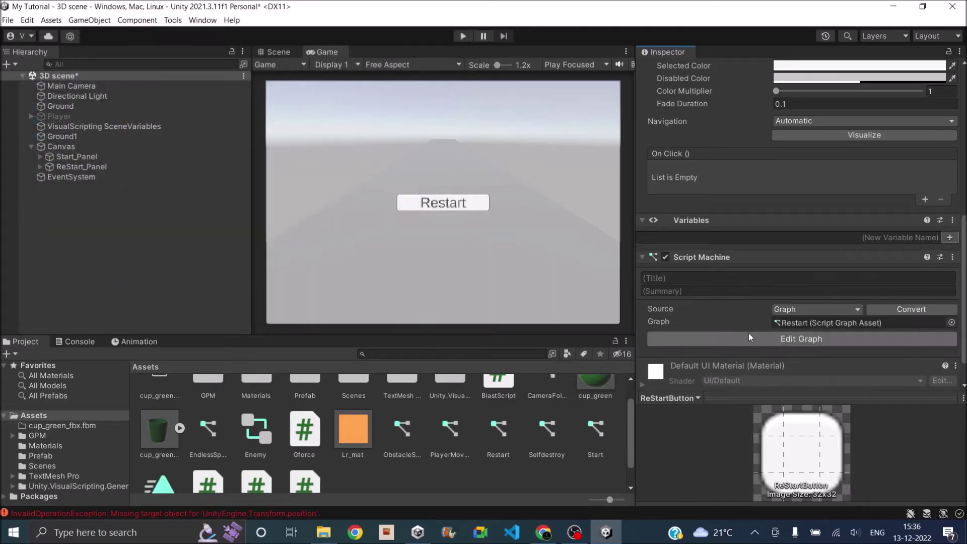
Step: Replace the Restart graph's default event nodes with an On Button Click event
{"action": "left_click", "coordinate": [790, 340]}
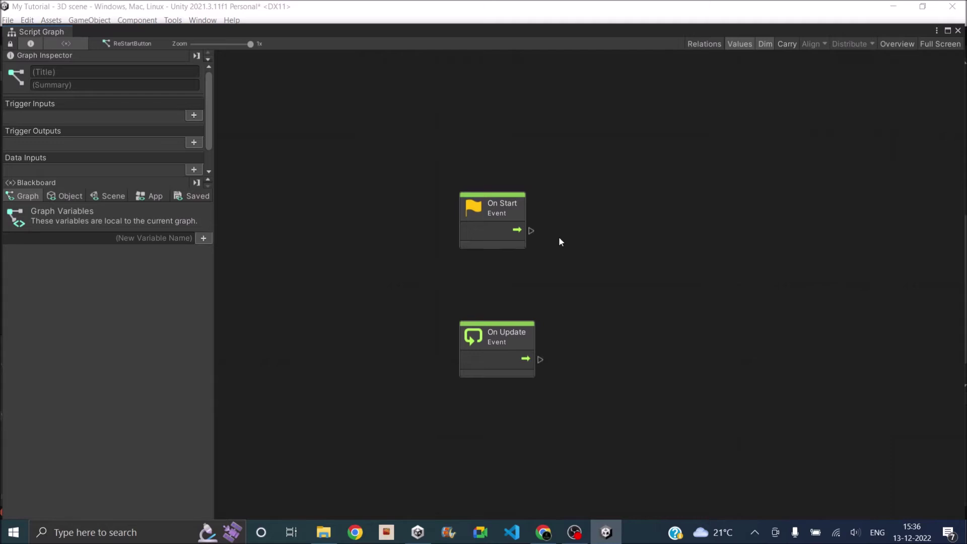
{"action": "left_click_drag", "start_coordinate": [422, 168], "coordinate": [590, 443]}
{"action": "key", "text": "Delete"}
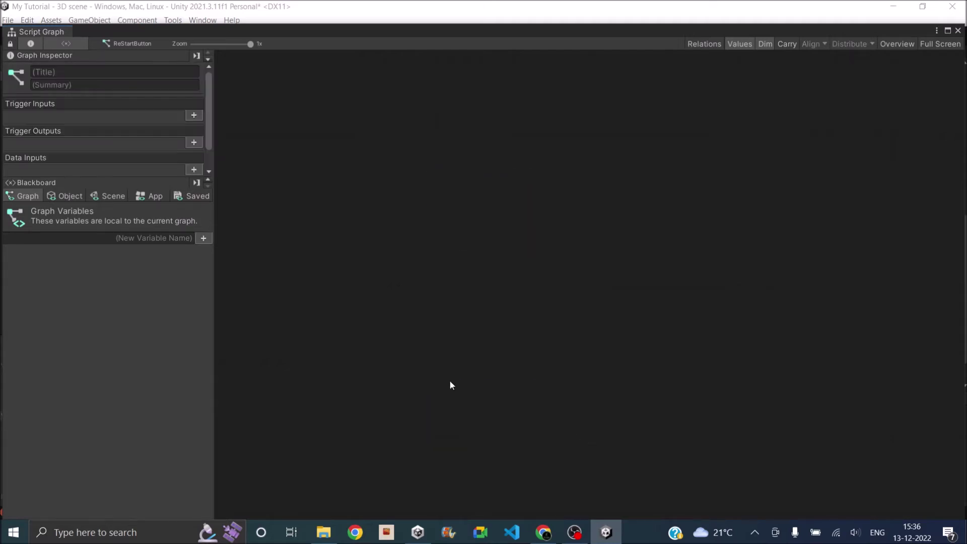
{"action": "right_click", "coordinate": [253, 175]}
{"action": "type", "text": "o"}
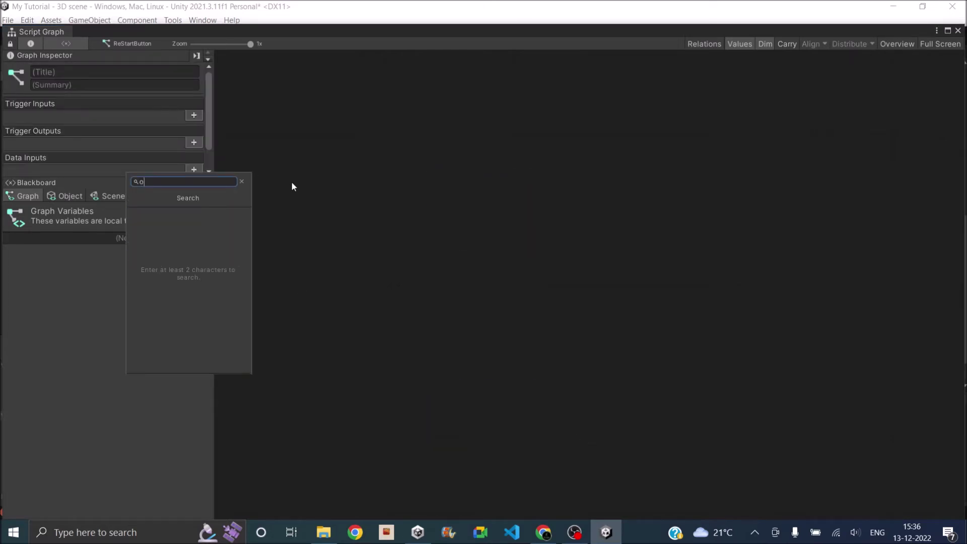
{"action": "type", "text": "nbutt"}
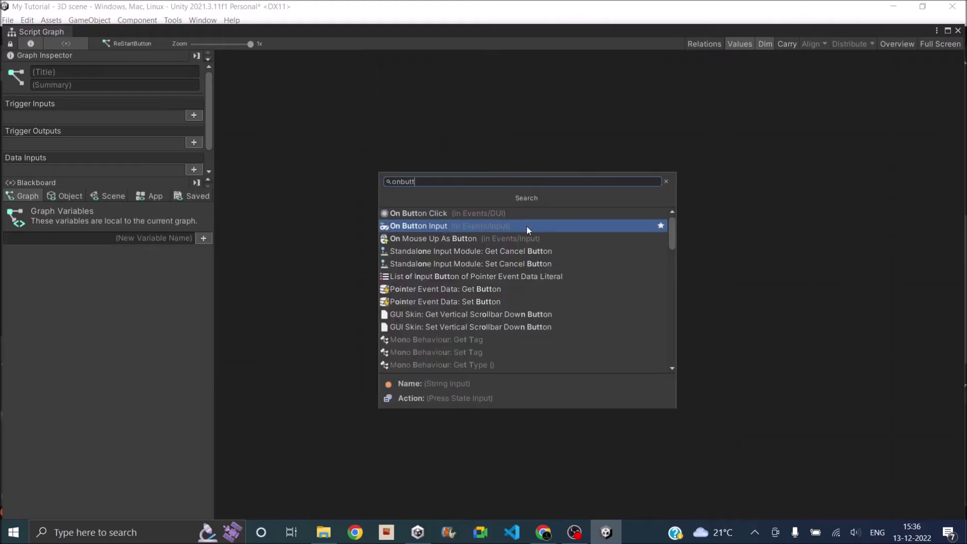
{"action": "left_click", "coordinate": [516, 218]}
Step: Connect a Scene Manager Load Scene (Scene Name) node to the click event's trigger
{"action": "left_click_drag", "start_coordinate": [336, 207], "coordinate": [570, 207]}
{"action": "type", "text": "load sce"}
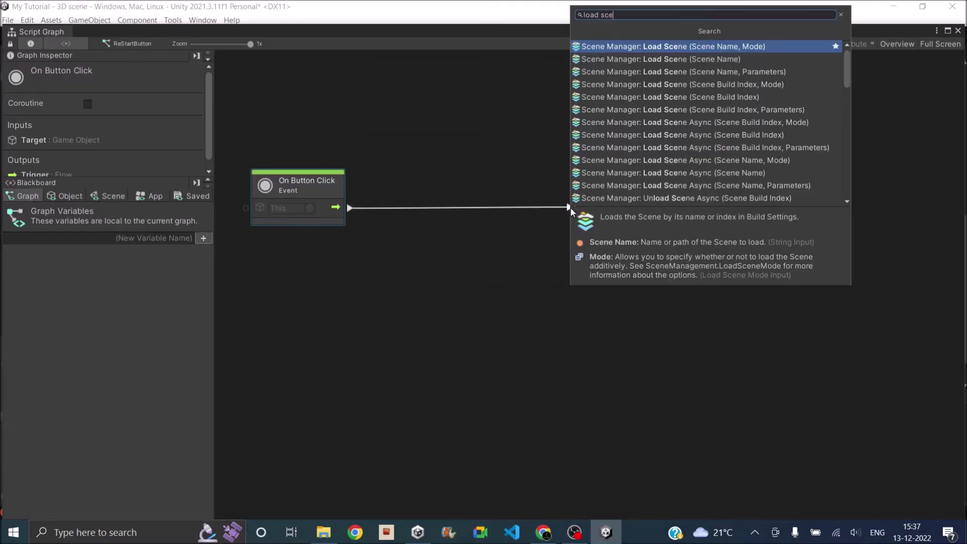
{"action": "type", "text": "ne"}
{"action": "key", "text": "Down"}
{"action": "key", "text": "Return"}
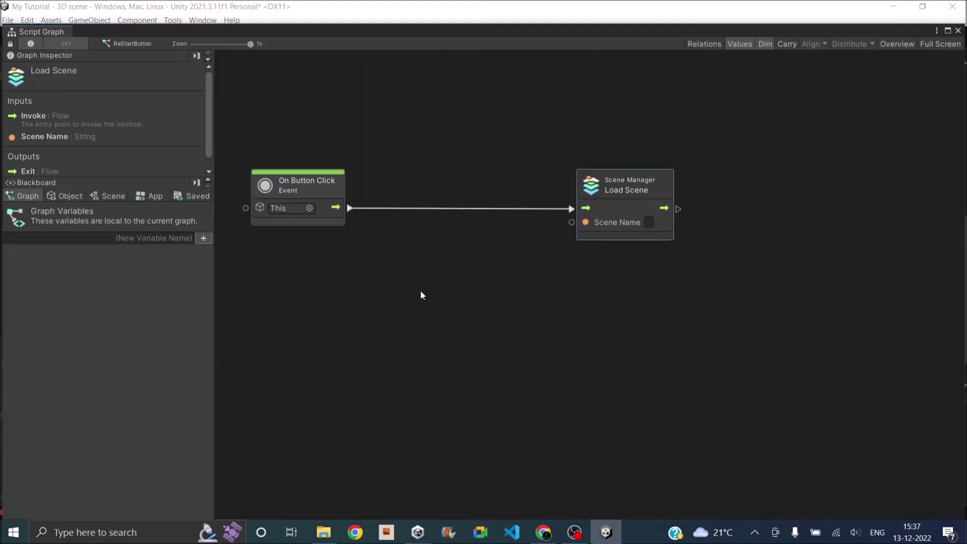
Step: Insert a Get Active Scene node between the click event and Load Scene
{"action": "right_click", "coordinate": [362, 268]}
{"action": "left_click", "coordinate": [402, 273]}
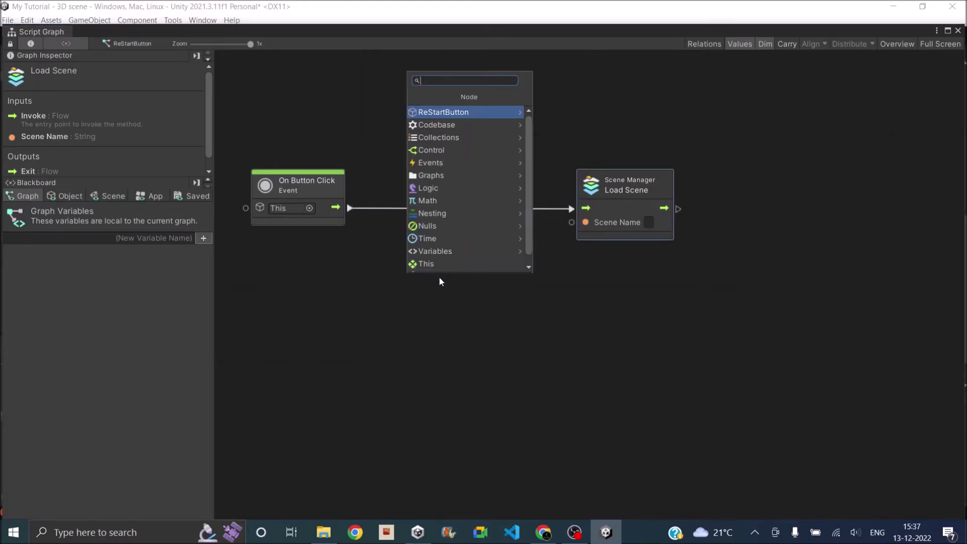
{"action": "type", "text": "get scene"}
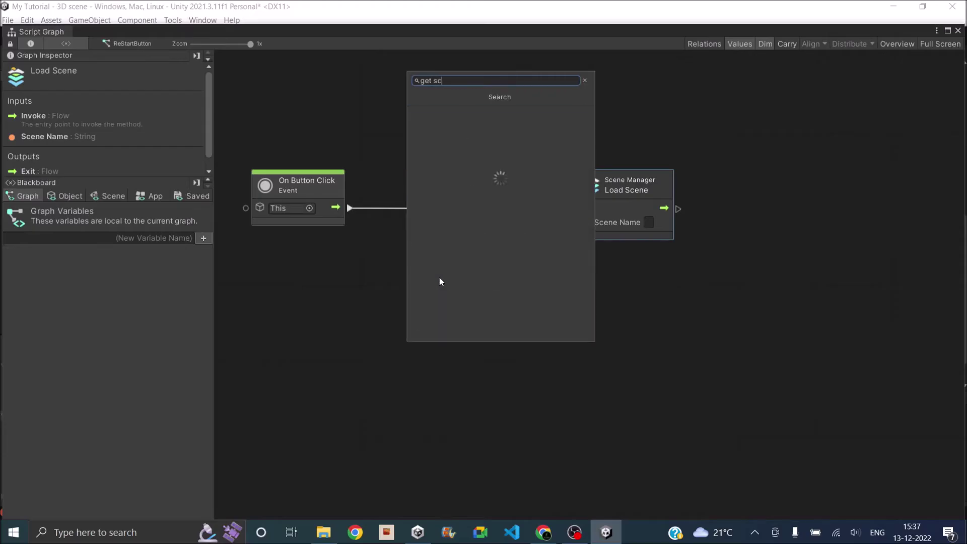
{"action": "left_click", "coordinate": [517, 163]}
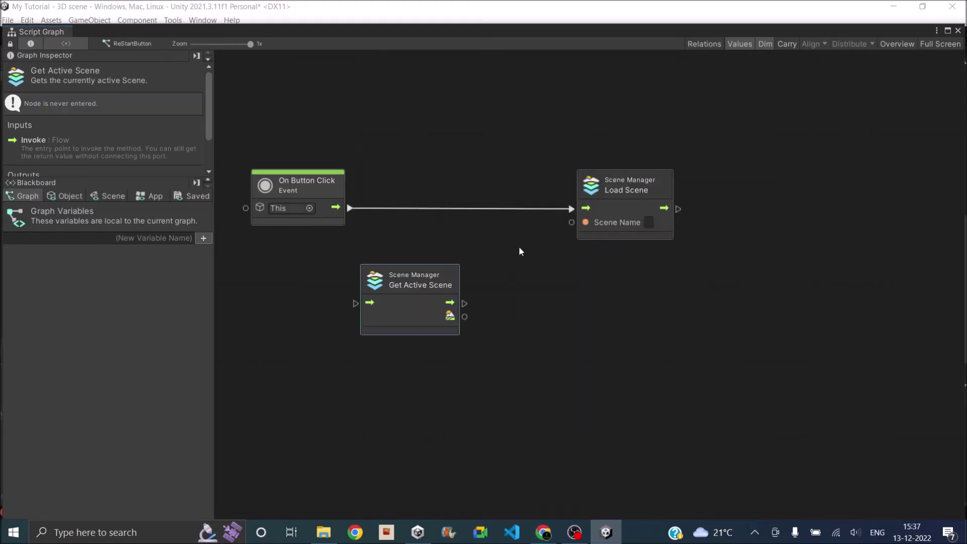
{"action": "left_click_drag", "start_coordinate": [403, 280], "coordinate": [475, 182]}
{"action": "right_click", "coordinate": [570, 208]}
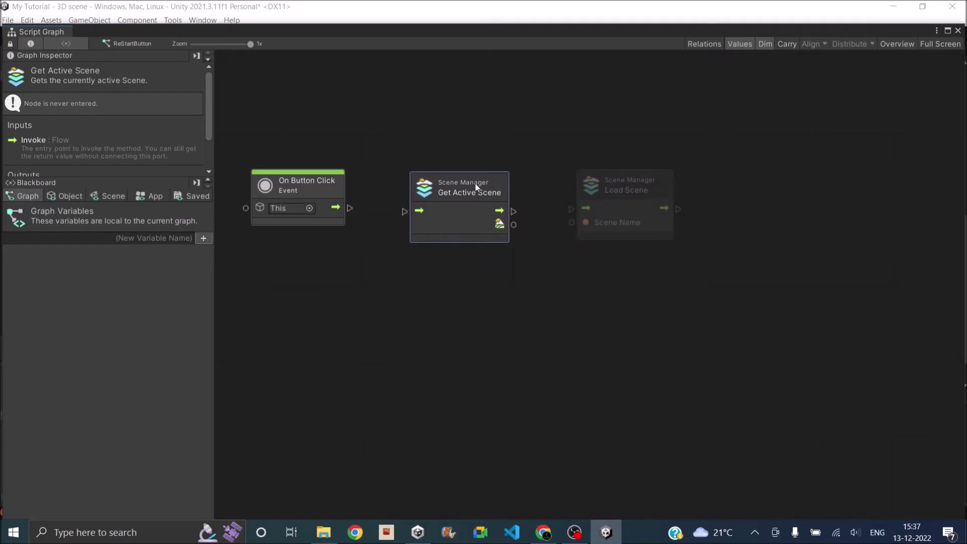
{"action": "left_click_drag", "start_coordinate": [350, 209], "coordinate": [404, 210]}
{"action": "left_click_drag", "start_coordinate": [631, 188], "coordinate": [724, 188]}
{"action": "left_click", "coordinate": [478, 182]}
{"action": "left_click_drag", "start_coordinate": [479, 181], "coordinate": [478, 181]}
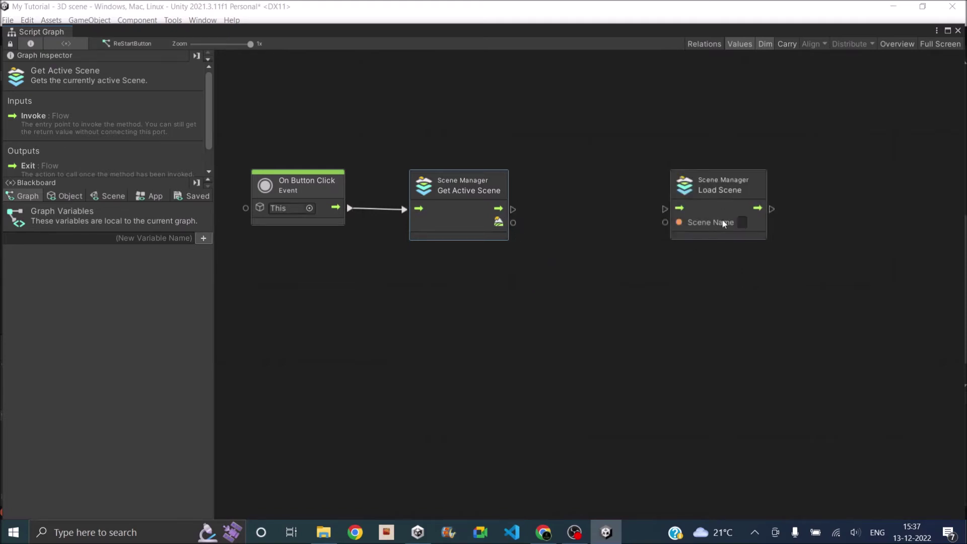
Step: Add a Scene Get Name node and feed the active scene's name and flow into Load Scene
{"action": "right_click", "coordinate": [549, 297]}
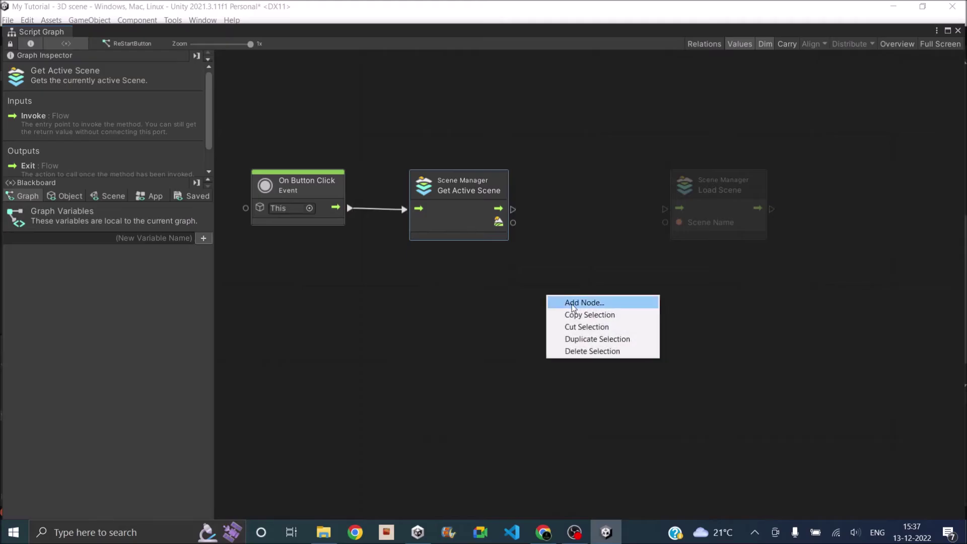
{"action": "left_click", "coordinate": [572, 304]}
{"action": "type", "text": "get name"}
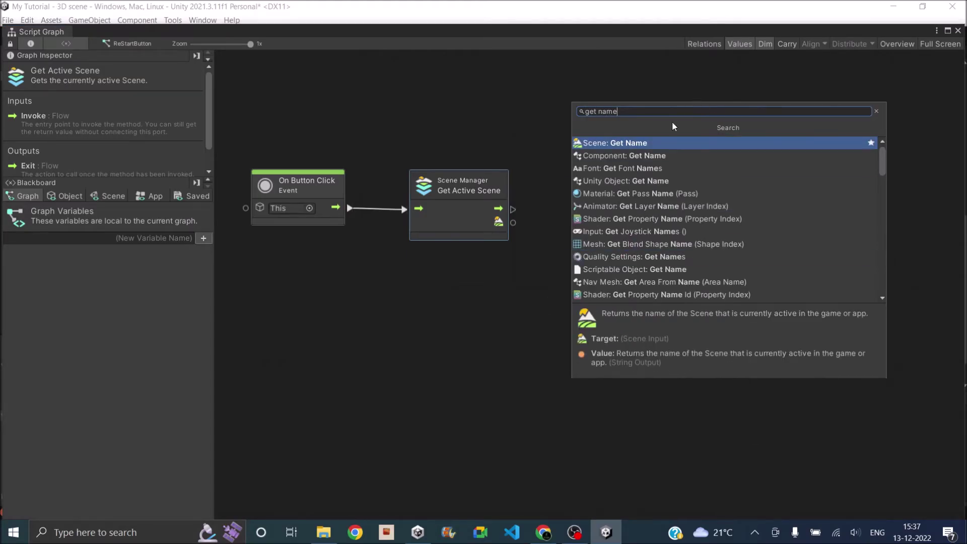
{"action": "left_click", "coordinate": [640, 143]}
{"action": "left_click_drag", "start_coordinate": [583, 308], "coordinate": [581, 252]}
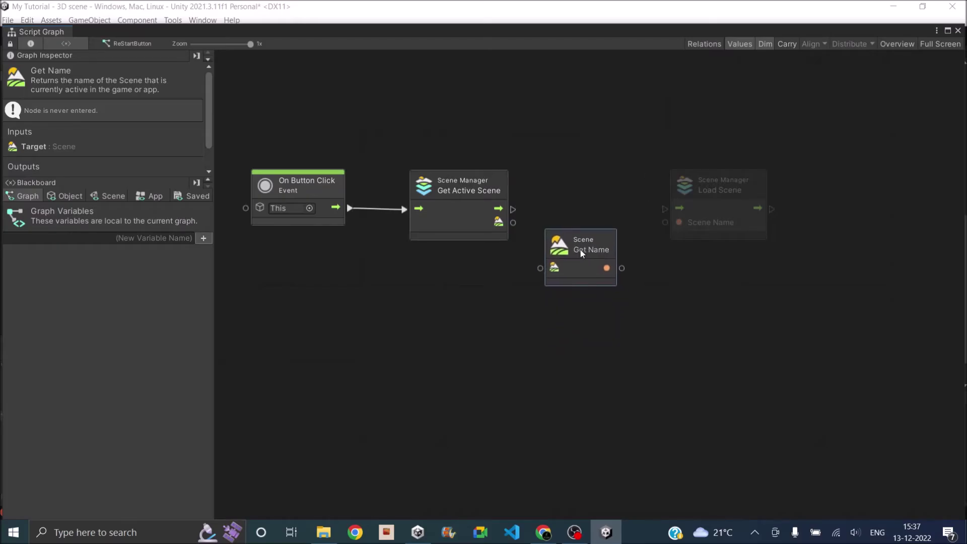
{"action": "left_click_drag", "start_coordinate": [513, 222], "coordinate": [556, 273]}
{"action": "left_click_drag", "start_coordinate": [621, 268], "coordinate": [626, 266]}
{"action": "left_click_drag", "start_coordinate": [658, 230], "coordinate": [665, 222]}
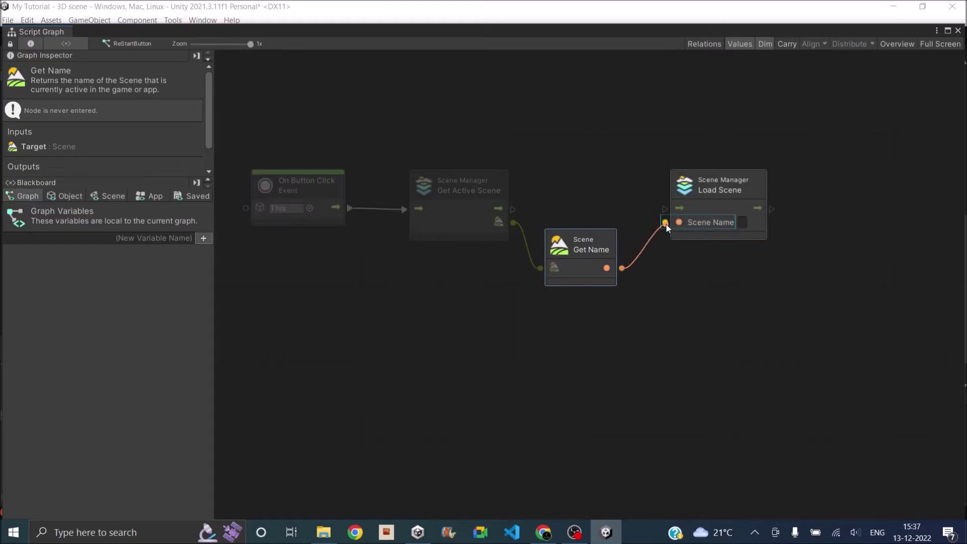
{"action": "left_click_drag", "start_coordinate": [518, 214], "coordinate": [665, 209]}
{"action": "left_click", "coordinate": [718, 328]}
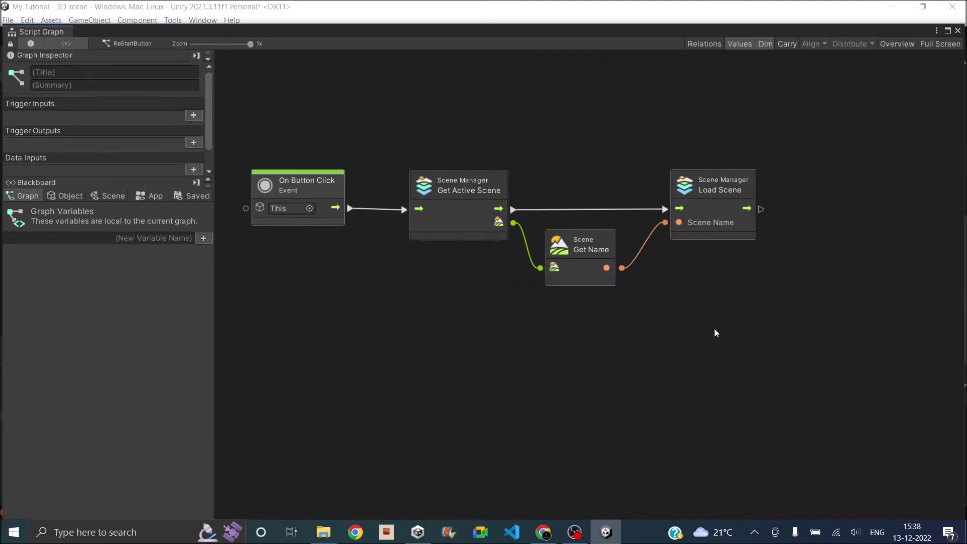
Step: Close the graph and deactivate ReStart_Panel so the Start panel shows
{"action": "left_click", "coordinate": [958, 30]}
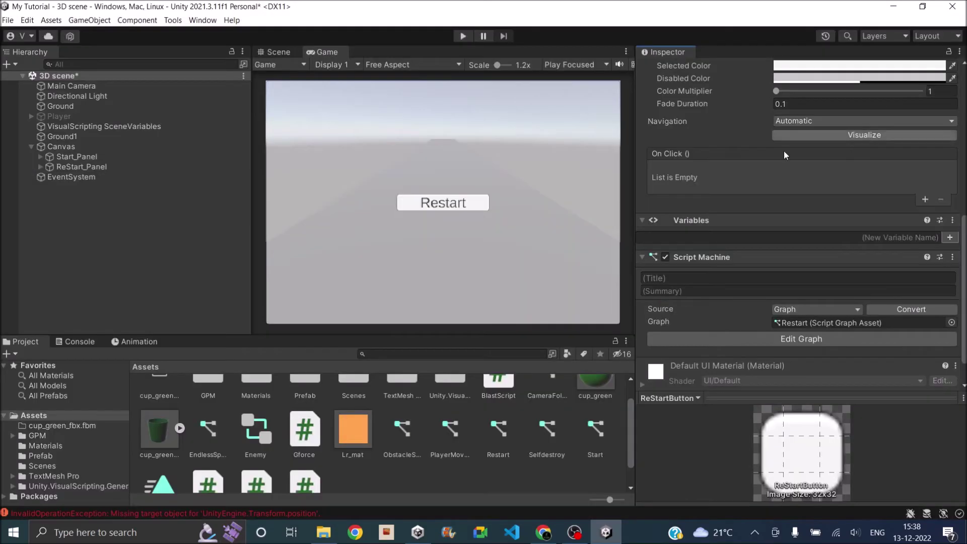
{"action": "left_click", "coordinate": [59, 167]}
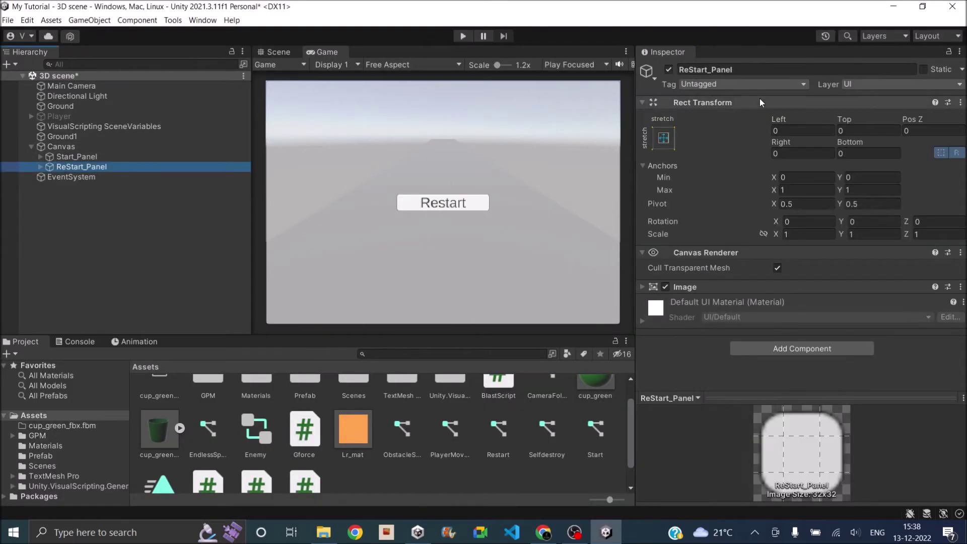
{"action": "left_click", "coordinate": [668, 69]}
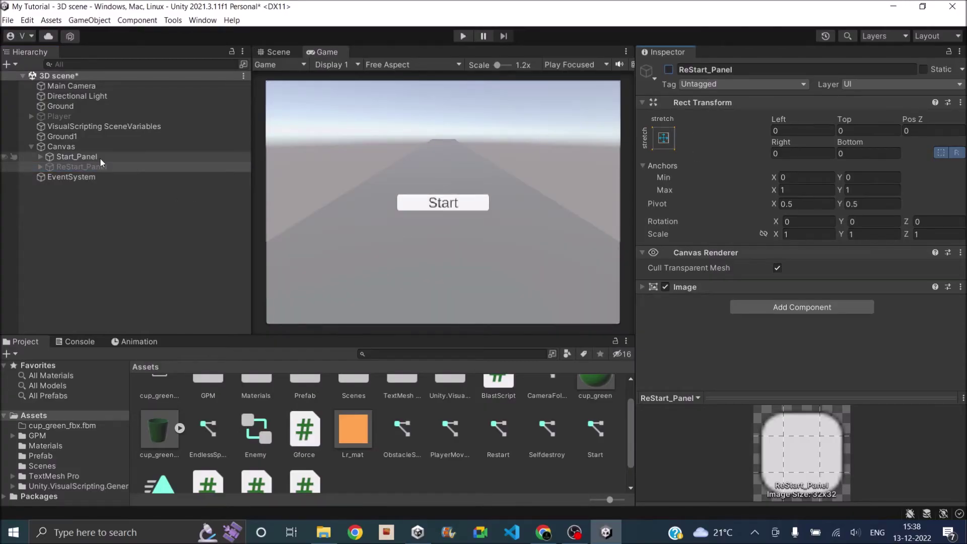